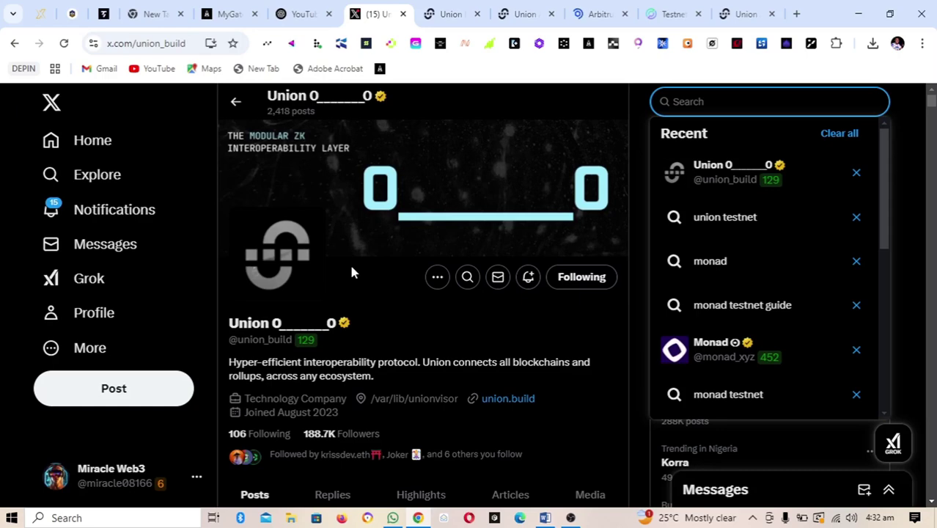
{"action": "scroll", "coordinate": [352, 273], "scroll_direction": "down", "scroll_amount": 4}
{"action": "scroll", "coordinate": [352, 273], "scroll_direction": "up", "scroll_amount": 2}
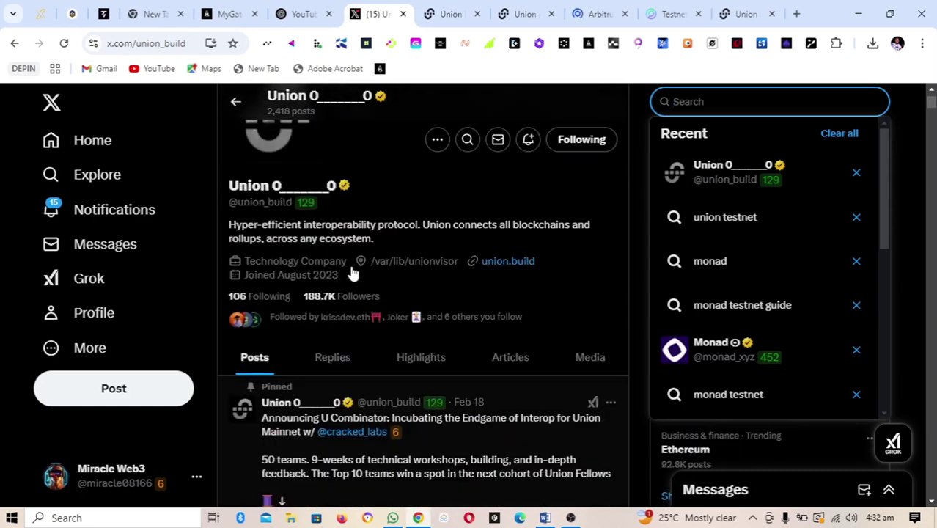
{"action": "scroll", "coordinate": [352, 272], "scroll_direction": "up", "scroll_amount": 2}
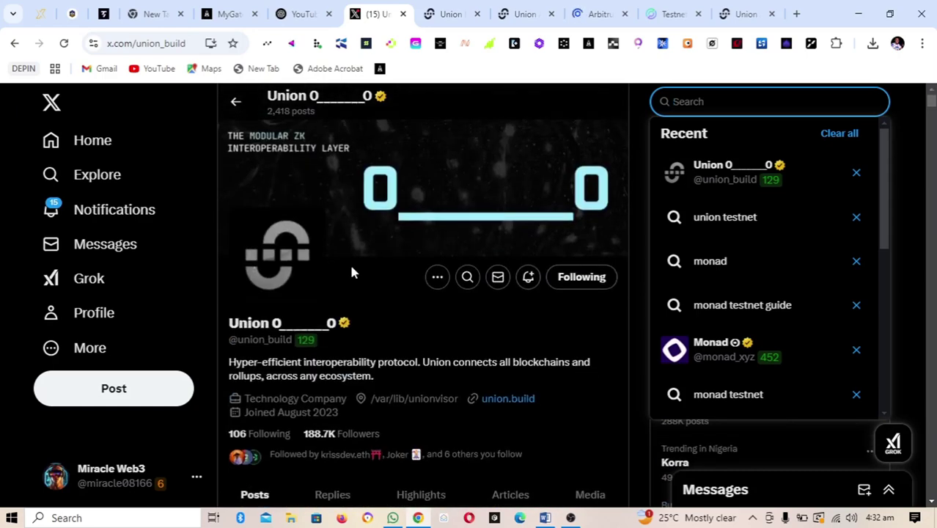
{"action": "scroll", "coordinate": [352, 273], "scroll_direction": "down", "scroll_amount": 8}
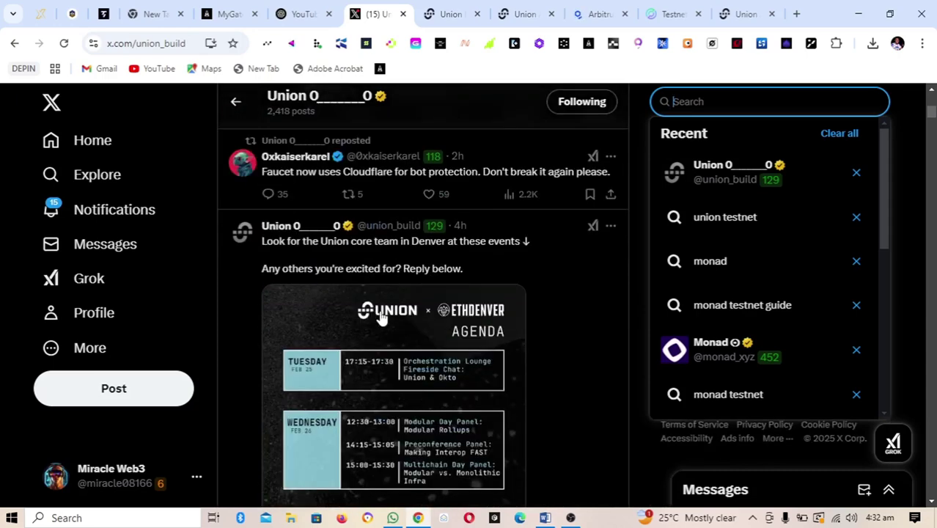
{"action": "scroll", "coordinate": [380, 318], "scroll_direction": "down", "scroll_amount": 10}
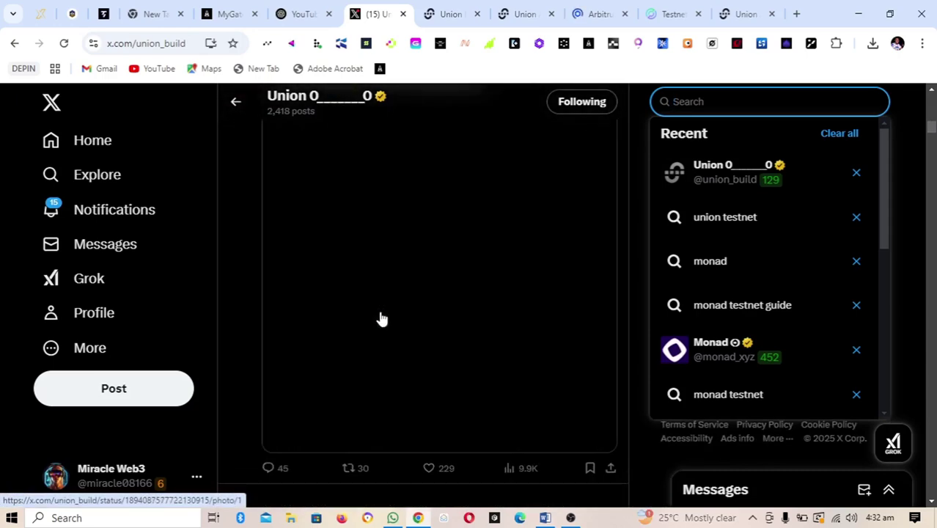
{"action": "scroll", "coordinate": [381, 318], "scroll_direction": "down", "scroll_amount": 6}
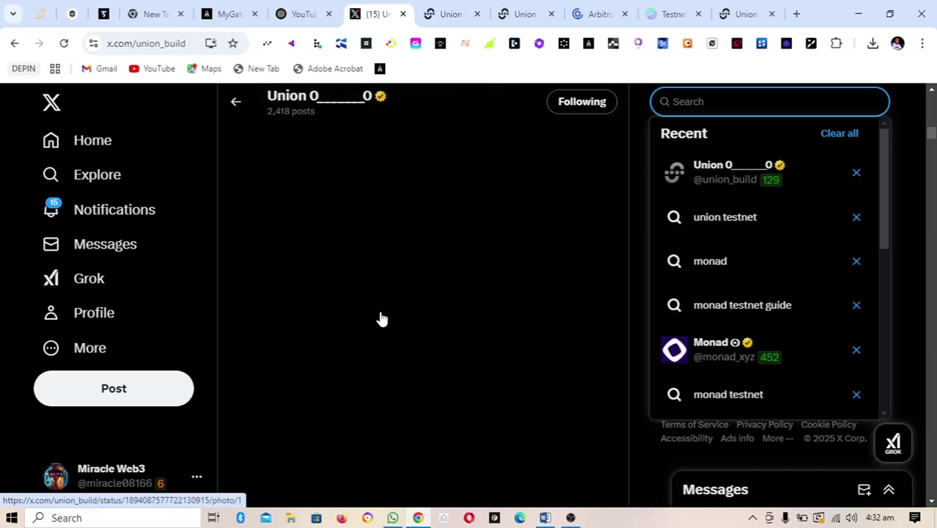
{"action": "scroll", "coordinate": [380, 318], "scroll_direction": "up", "scroll_amount": 6}
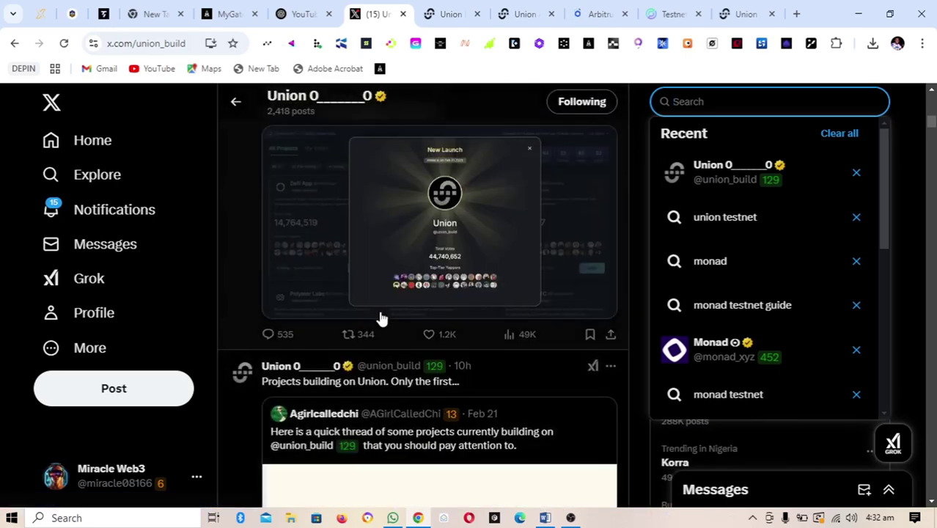
{"action": "scroll", "coordinate": [380, 318], "scroll_direction": "up", "scroll_amount": 6}
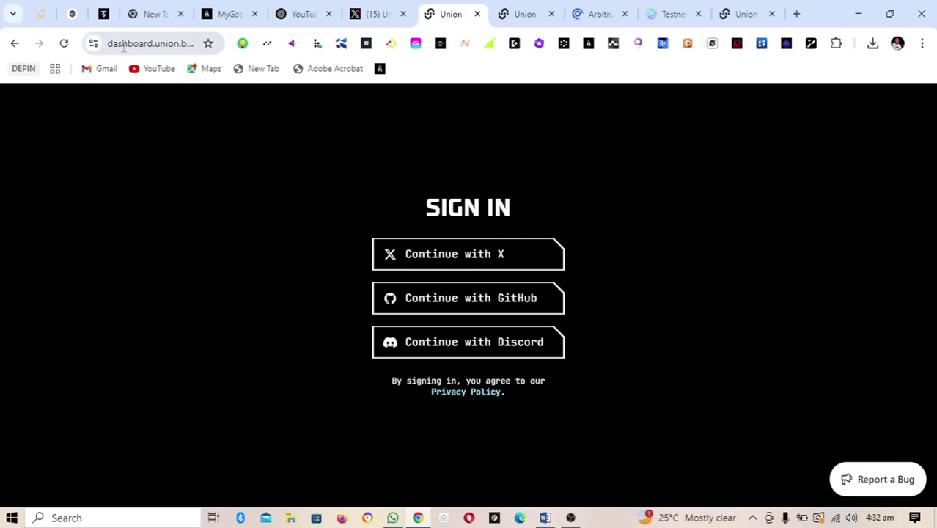
Step: Sign in to dashboard.union.build with the X account to reach the Level 1 missions page
{"action": "left_click", "coordinate": [147, 42]}
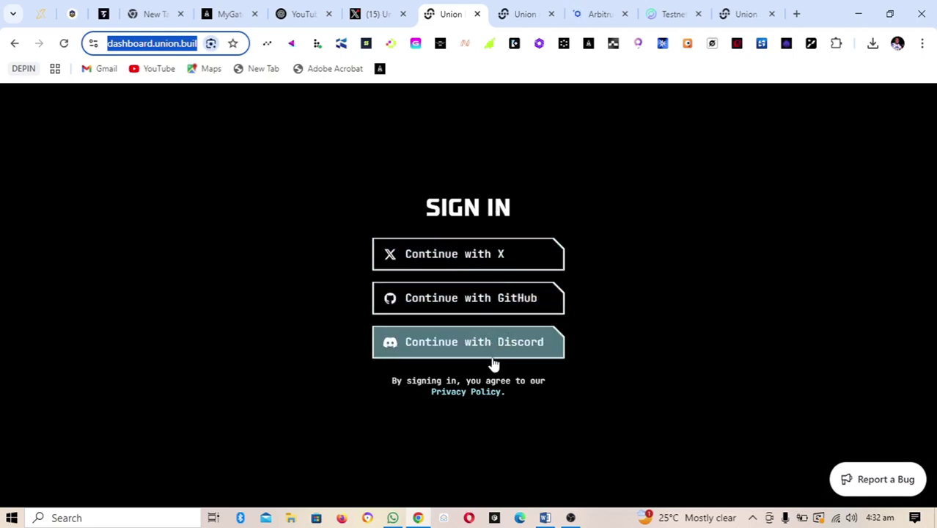
{"action": "left_click", "coordinate": [477, 258]}
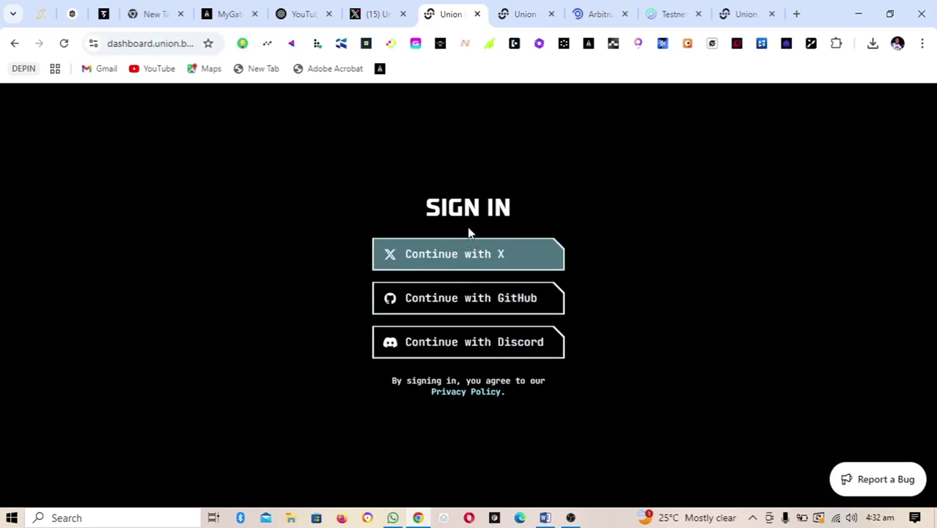
{"action": "left_click", "coordinate": [484, 253]}
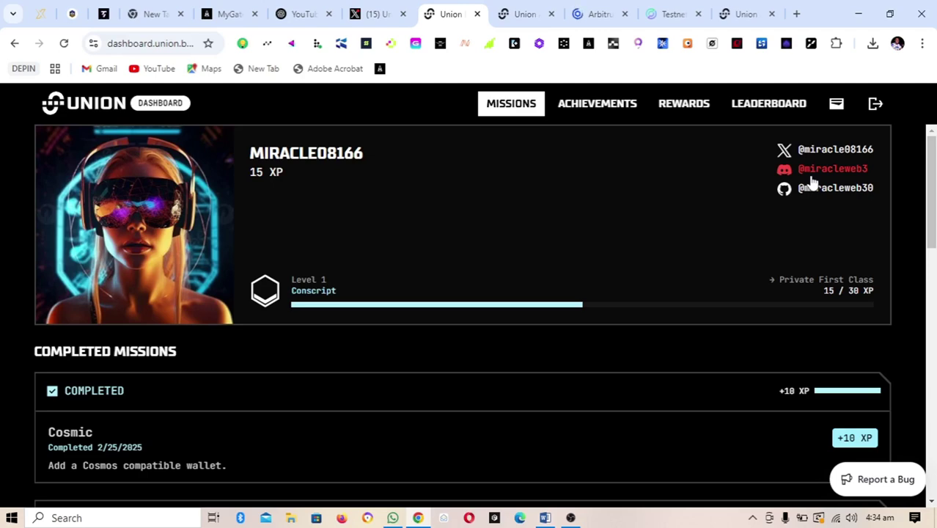
Step: Scroll through the completed and open missions on the Missions page
{"action": "scroll", "coordinate": [812, 180], "scroll_direction": "down", "scroll_amount": 5}
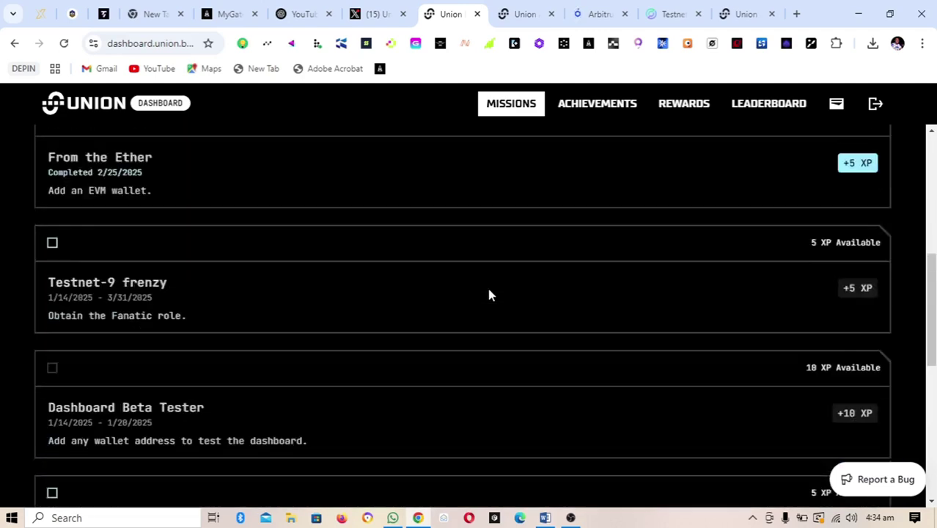
{"action": "scroll", "coordinate": [489, 295], "scroll_direction": "up", "scroll_amount": 5}
{"action": "scroll", "coordinate": [306, 303], "scroll_direction": "down", "scroll_amount": 4}
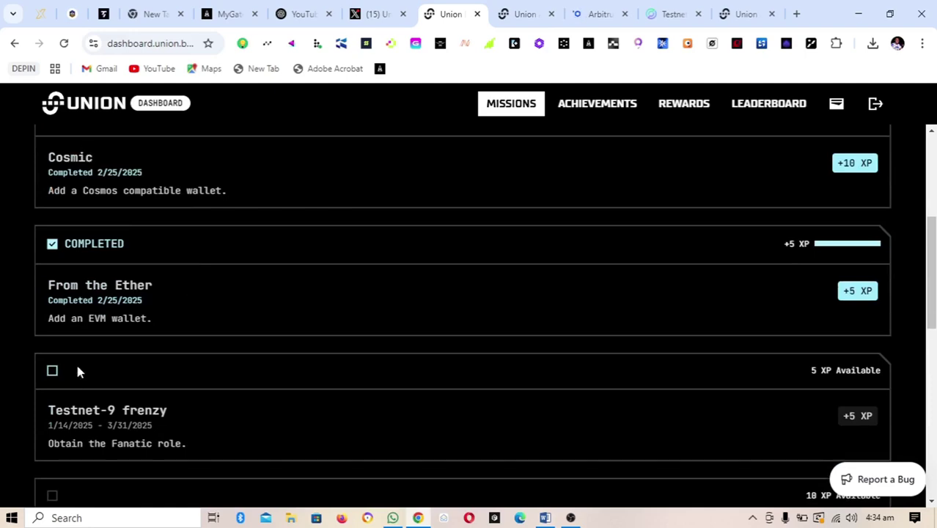
{"action": "scroll", "coordinate": [79, 371], "scroll_direction": "down", "scroll_amount": 7}
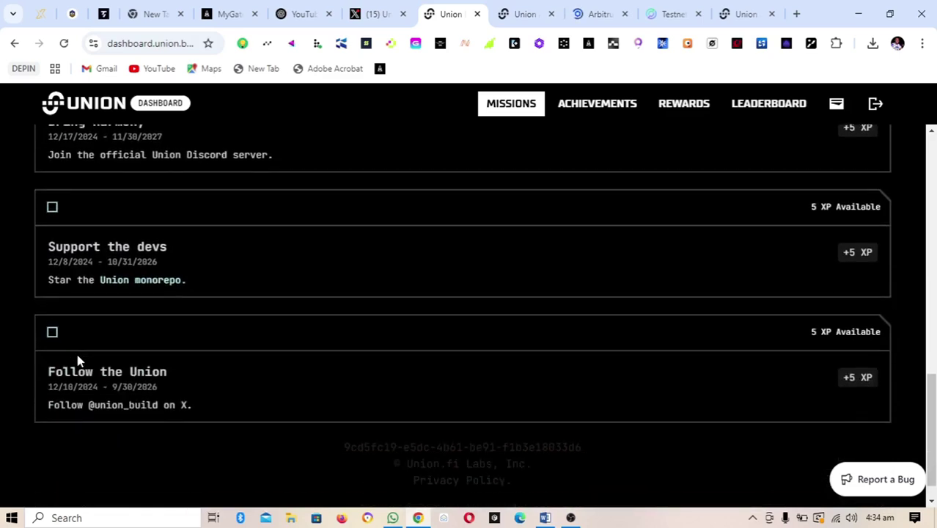
{"action": "scroll", "coordinate": [90, 383], "scroll_direction": "up", "scroll_amount": 10}
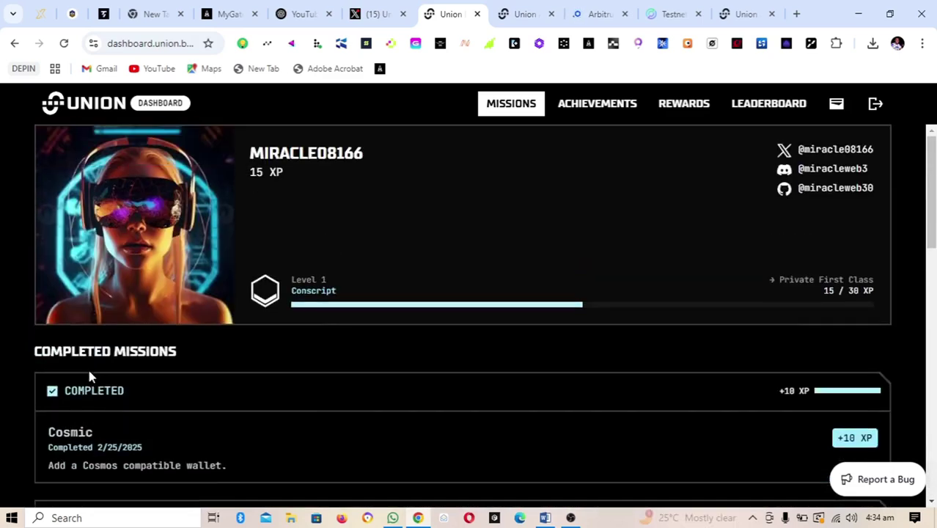
{"action": "scroll", "coordinate": [89, 375], "scroll_direction": "down", "scroll_amount": 2}
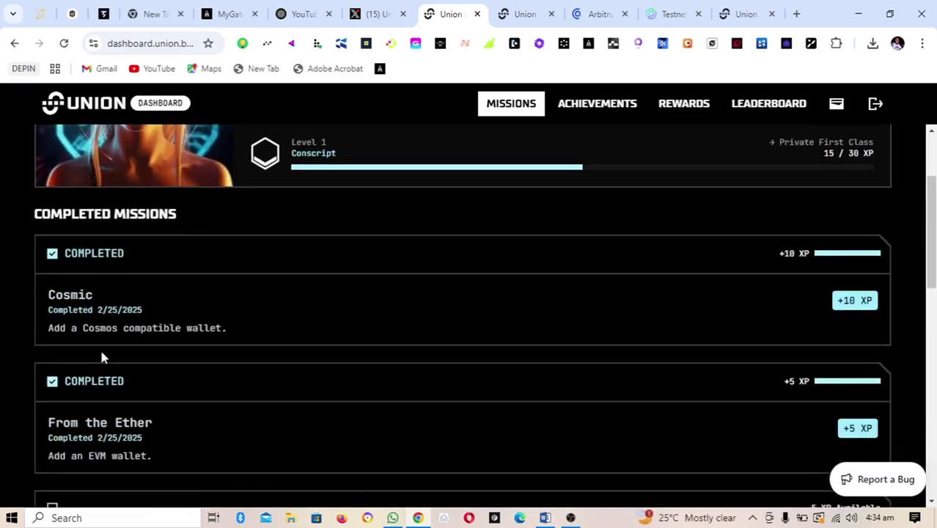
{"action": "scroll", "coordinate": [125, 293], "scroll_direction": "down", "scroll_amount": 10}
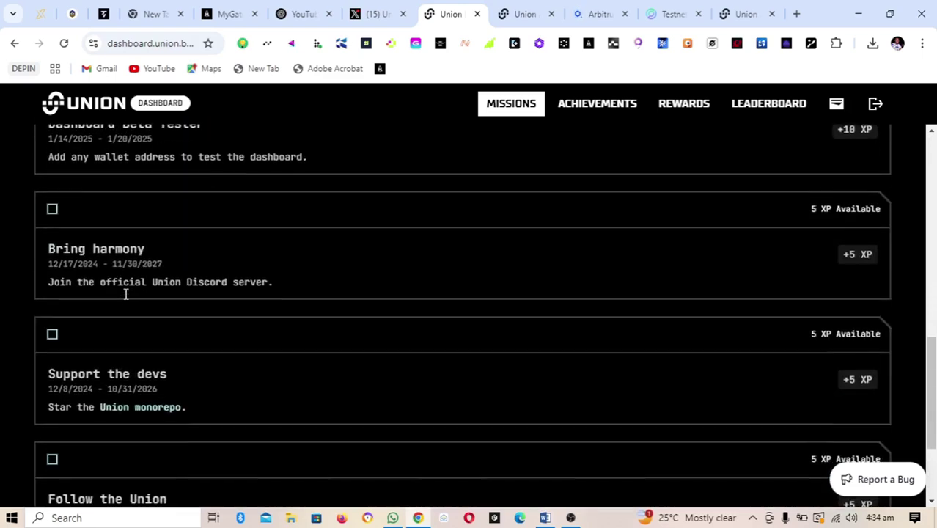
{"action": "scroll", "coordinate": [293, 219], "scroll_direction": "up", "scroll_amount": 7}
{"action": "left_click", "coordinate": [515, 107]}
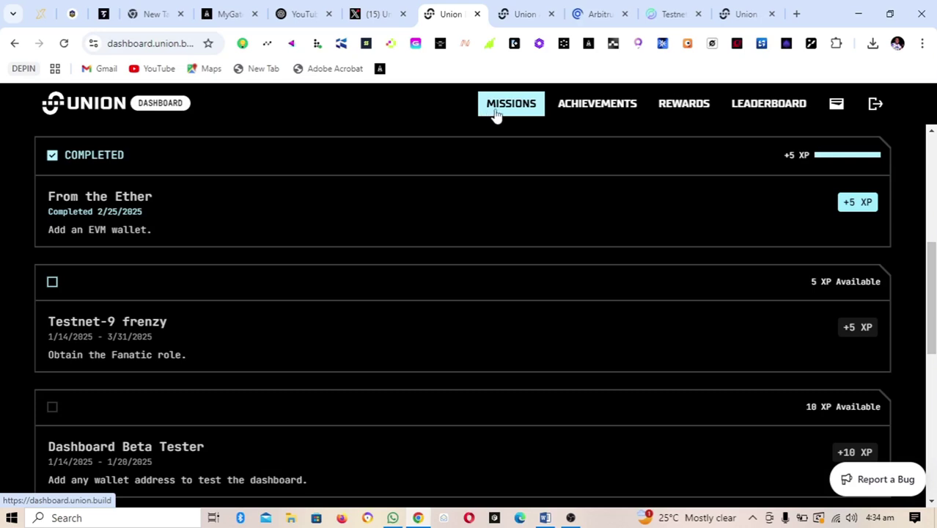
Step: Browse the Achievements page's 34 Social, Onchain, Communities and Developer achievements
{"action": "left_click", "coordinate": [613, 108]}
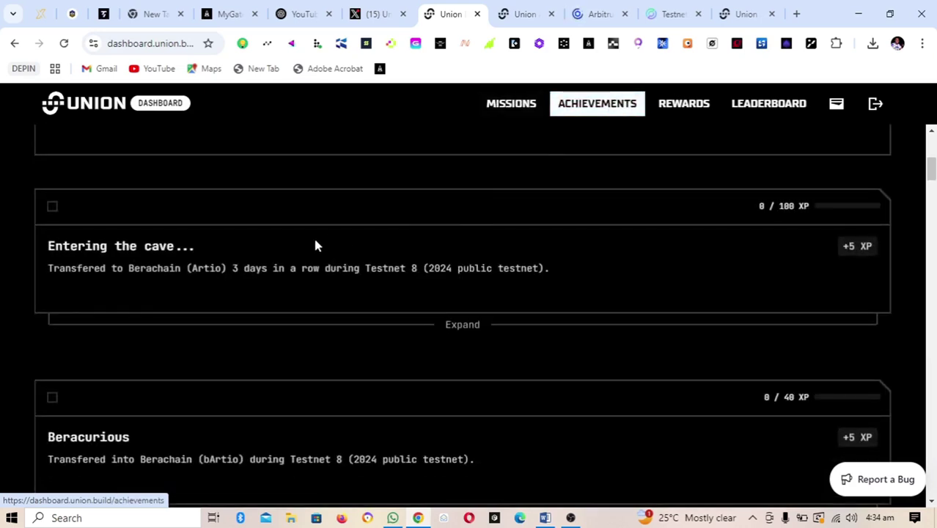
{"action": "scroll", "coordinate": [209, 231], "scroll_direction": "up", "scroll_amount": 5}
{"action": "scroll", "coordinate": [209, 231], "scroll_direction": "down", "scroll_amount": 10}
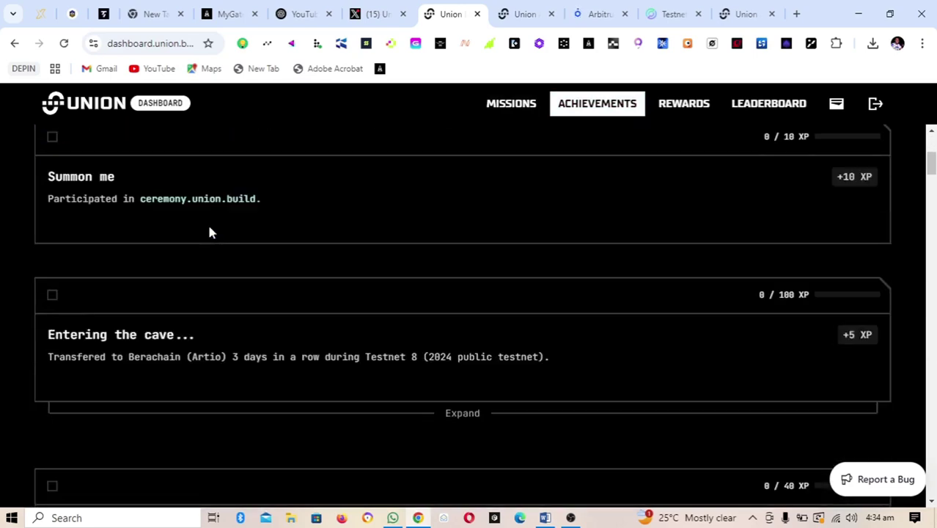
{"action": "scroll", "coordinate": [210, 234], "scroll_direction": "down", "scroll_amount": 5}
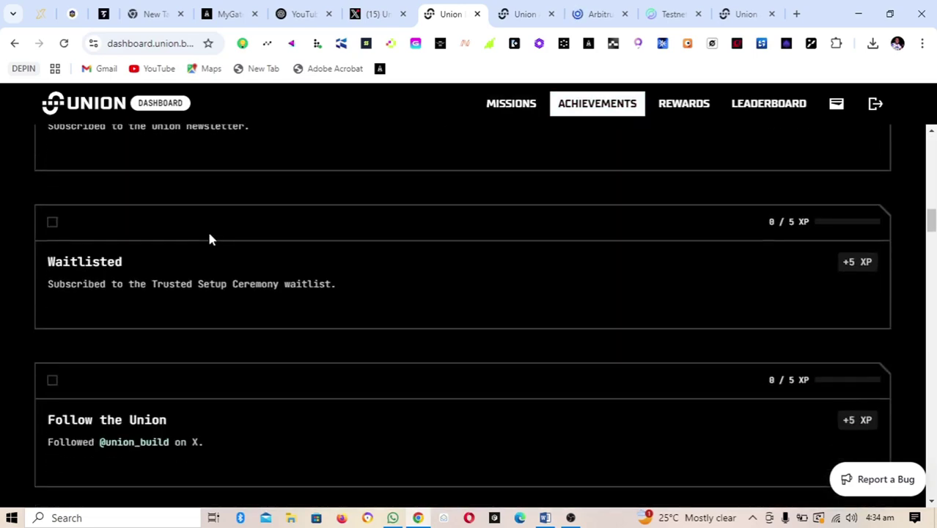
{"action": "scroll", "coordinate": [209, 238], "scroll_direction": "up", "scroll_amount": 8}
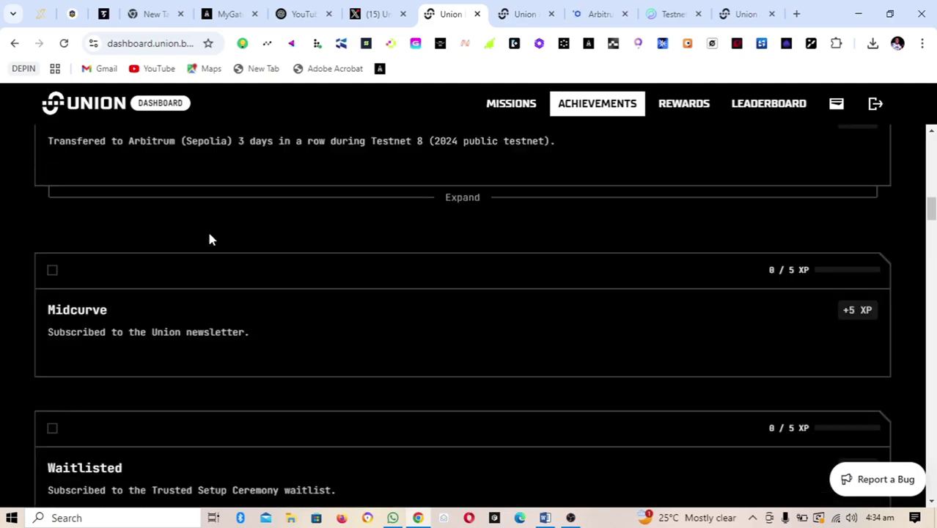
{"action": "scroll", "coordinate": [209, 238], "scroll_direction": "up", "scroll_amount": 7}
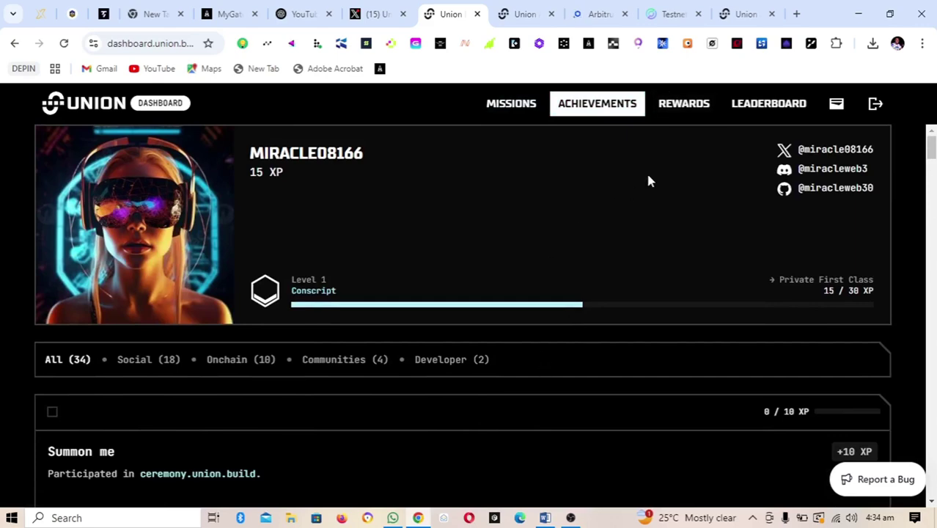
Step: From the linked Cosmos and EVM wallets page, start adding a new wallet to reach the ecosystem choice
{"action": "left_click", "coordinate": [836, 116]}
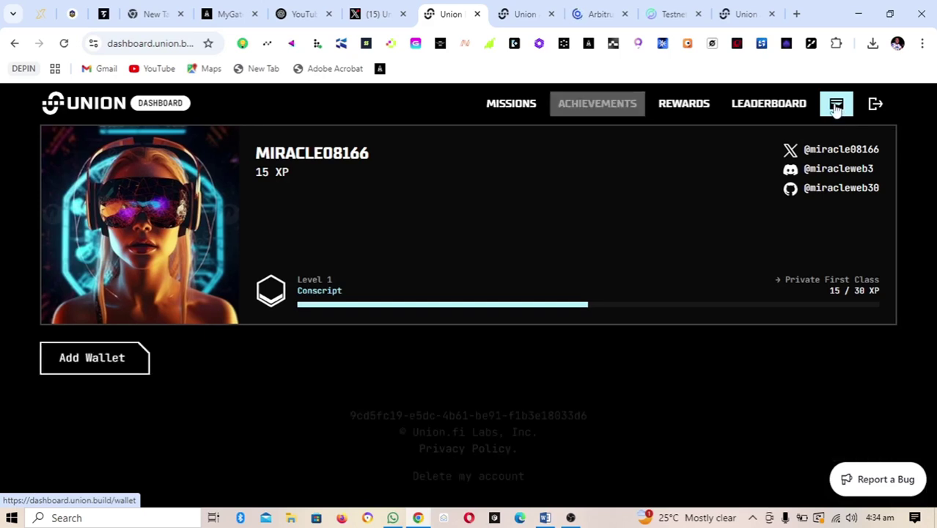
{"action": "scroll", "coordinate": [405, 305], "scroll_direction": "down", "scroll_amount": 3}
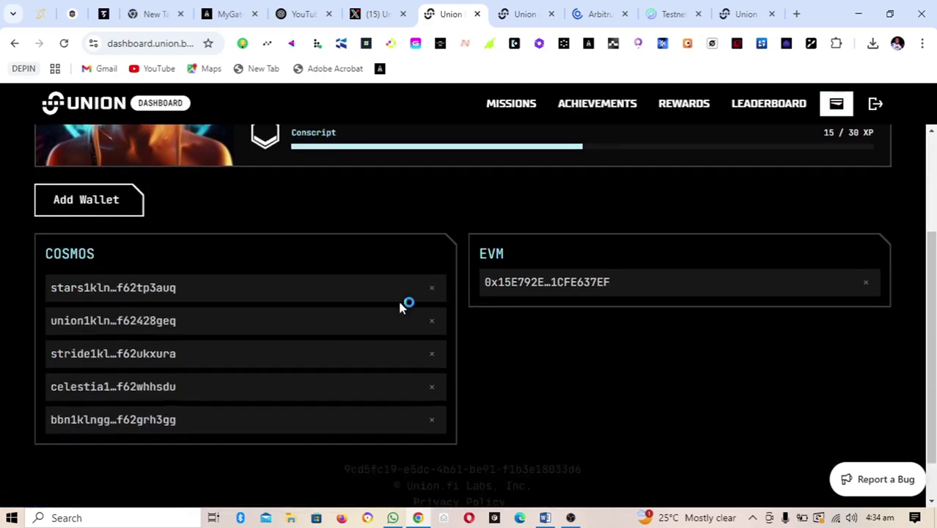
{"action": "scroll", "coordinate": [86, 268], "scroll_direction": "up", "scroll_amount": 2}
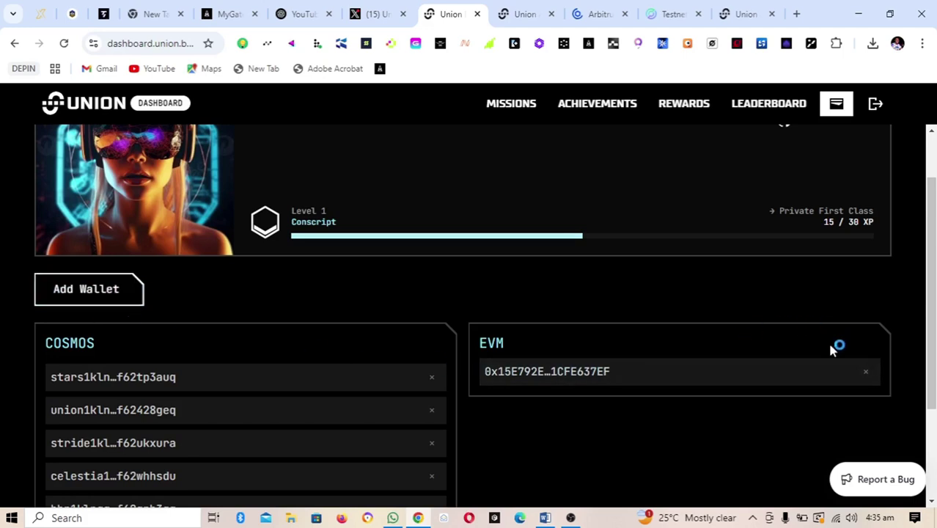
{"action": "left_click_drag", "start_coordinate": [516, 347], "coordinate": [481, 352]}
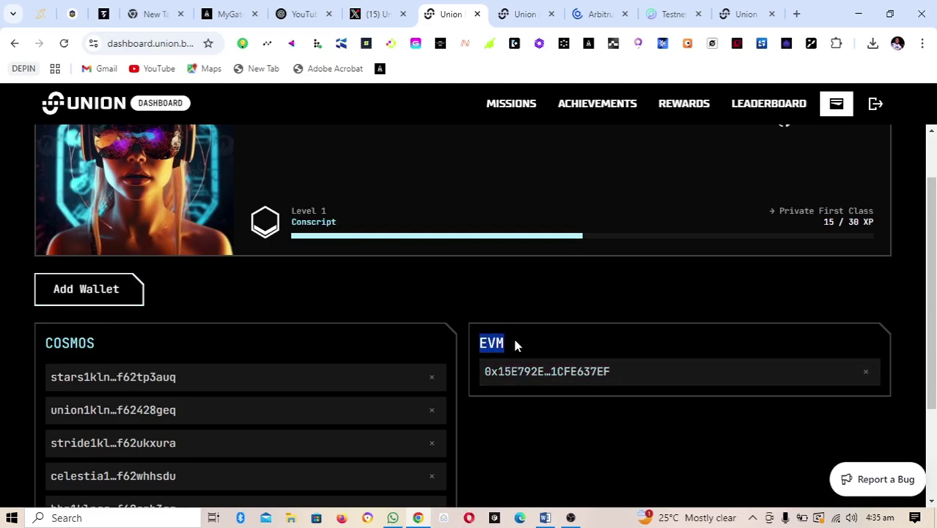
{"action": "left_click", "coordinate": [514, 342]}
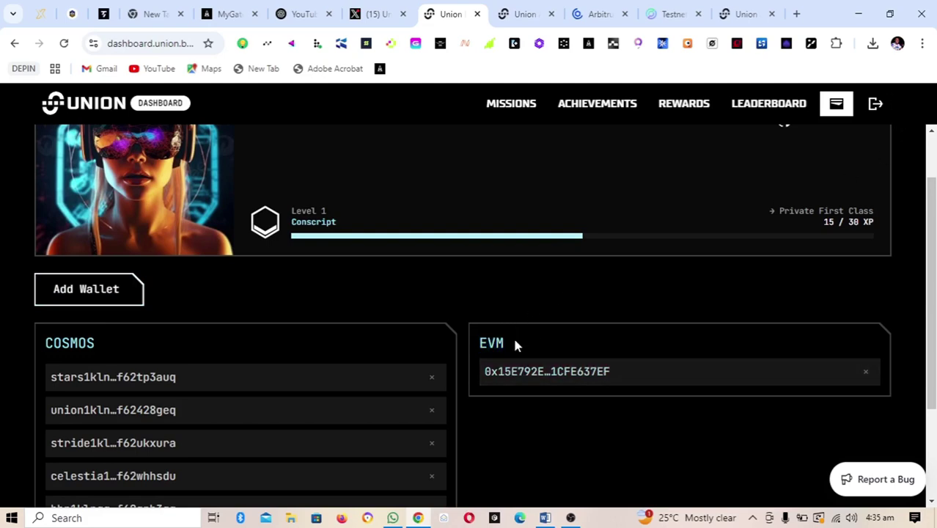
{"action": "left_click", "coordinate": [85, 290]}
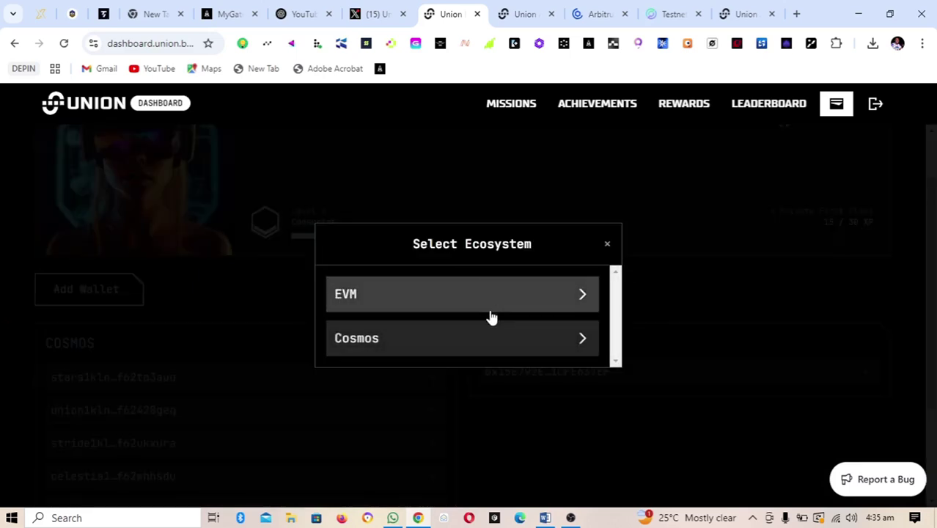
Step: Pick EVM, unlock MetaMask with the wallet password, and approve connecting it to union.build
{"action": "left_click", "coordinate": [584, 297]}
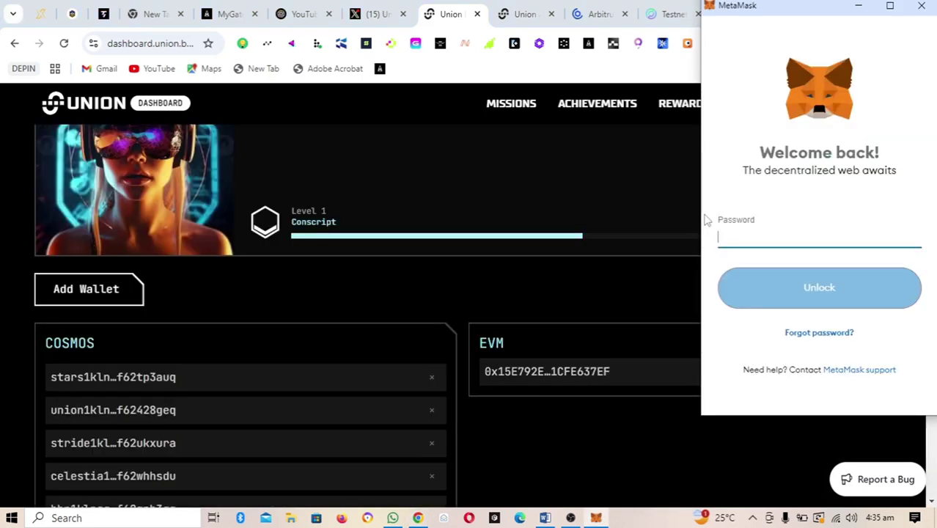
{"action": "type", "text": "••••••"}
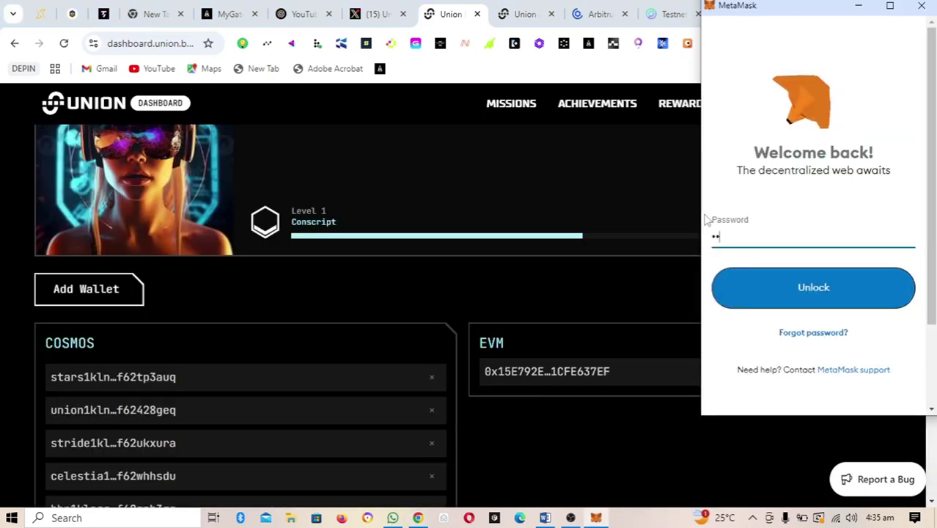
{"action": "type", "text": "••••"}
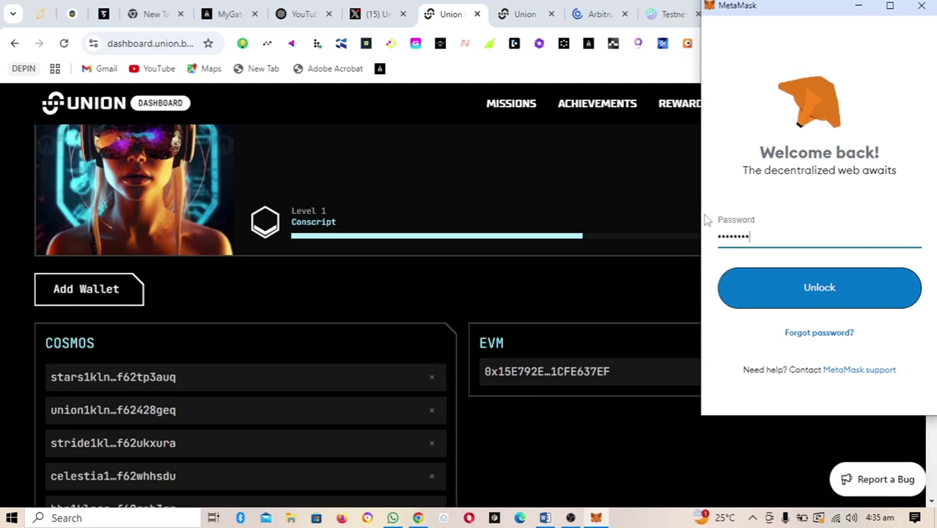
{"action": "type", "text": "•"}
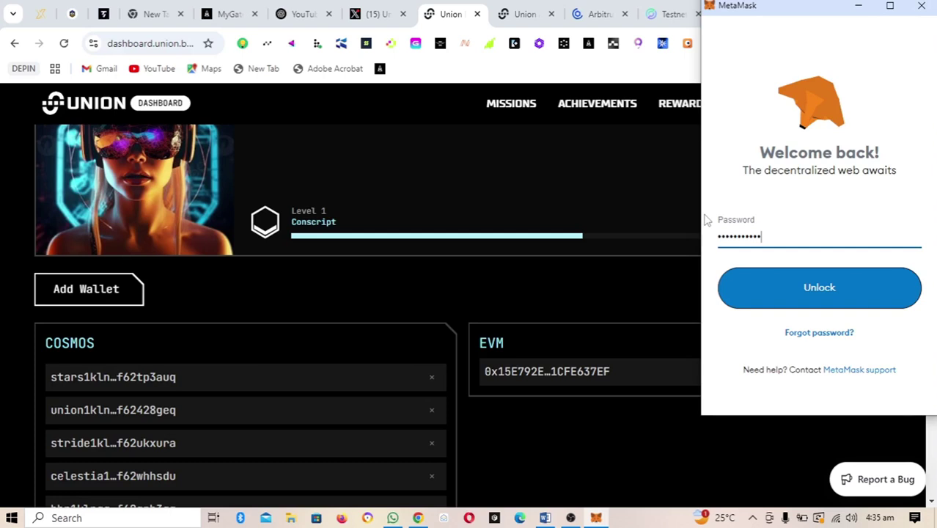
{"action": "left_click", "coordinate": [814, 280]}
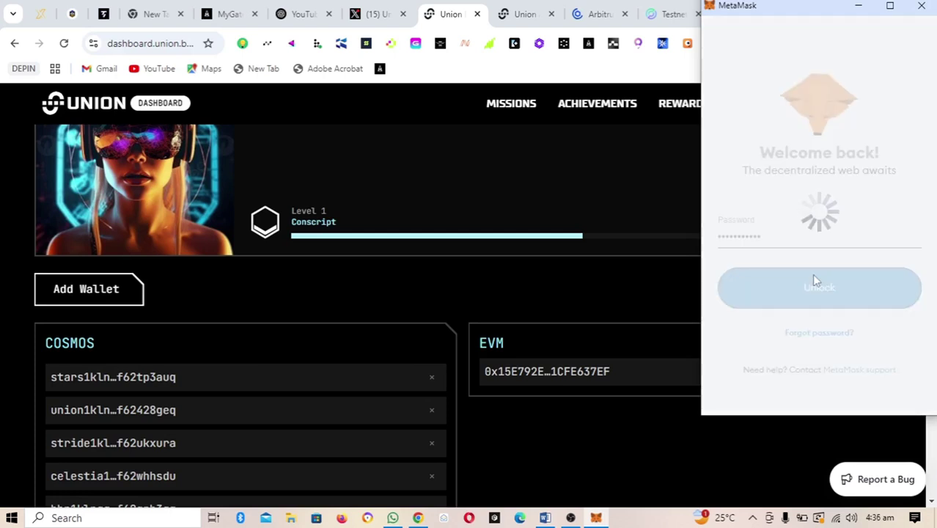
{"action": "left_click", "coordinate": [884, 390]}
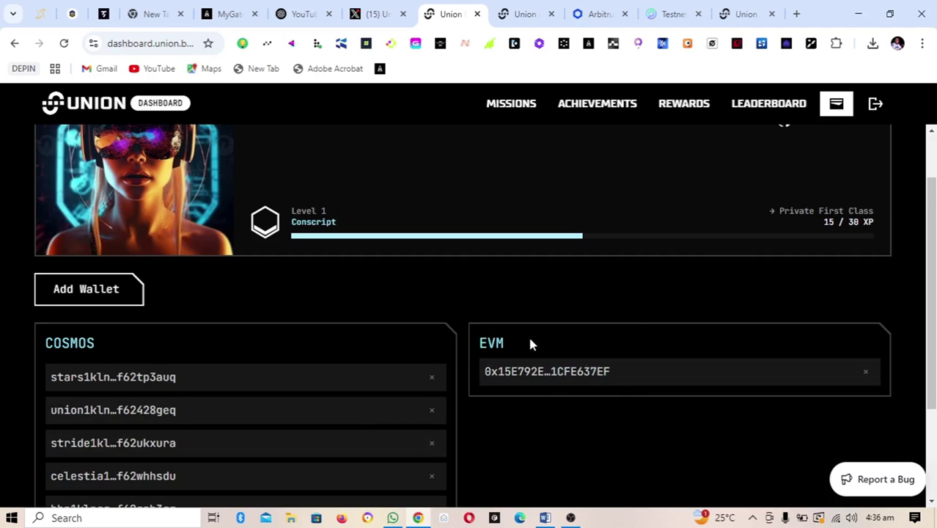
{"action": "left_click", "coordinate": [54, 293]}
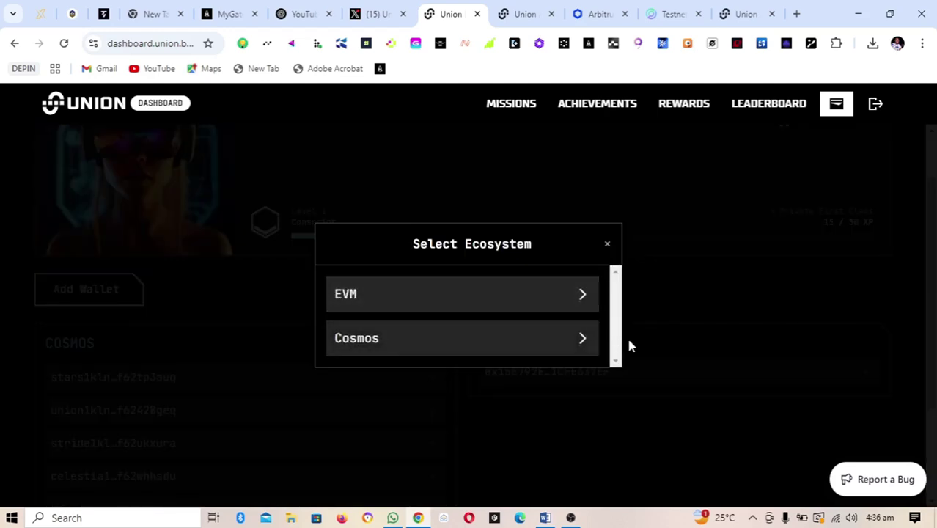
{"action": "left_click", "coordinate": [564, 342]}
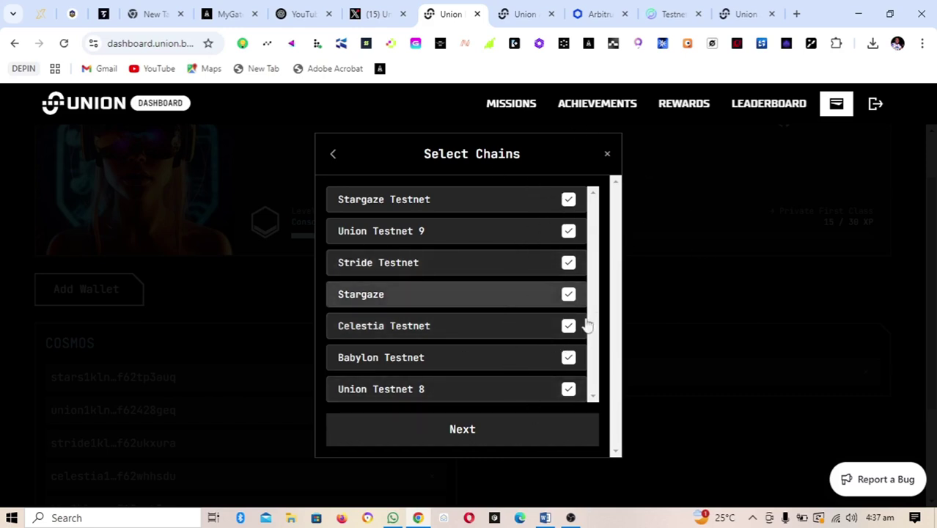
{"action": "left_click", "coordinate": [475, 440]}
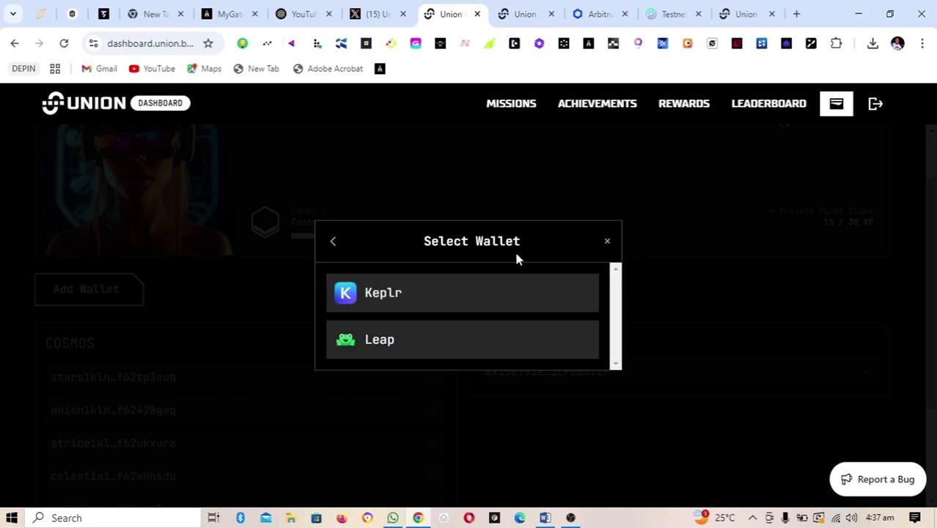
{"action": "left_click", "coordinate": [608, 241]}
Step: Switch from the dashboard to the Union testnet faucet tab with Ctrl+Tab
{"action": "scroll", "coordinate": [449, 345], "scroll_direction": "down", "scroll_amount": 1}
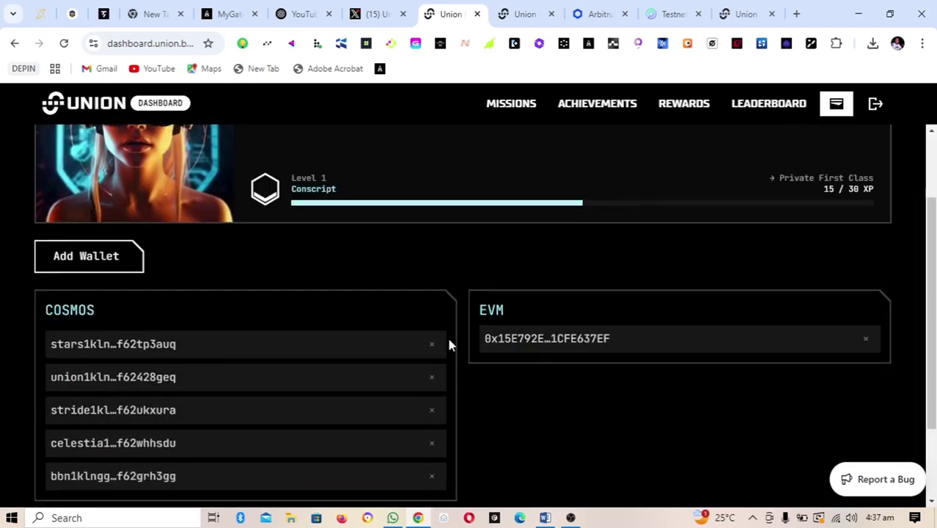
{"action": "scroll", "coordinate": [446, 352], "scroll_direction": "down", "scroll_amount": 1}
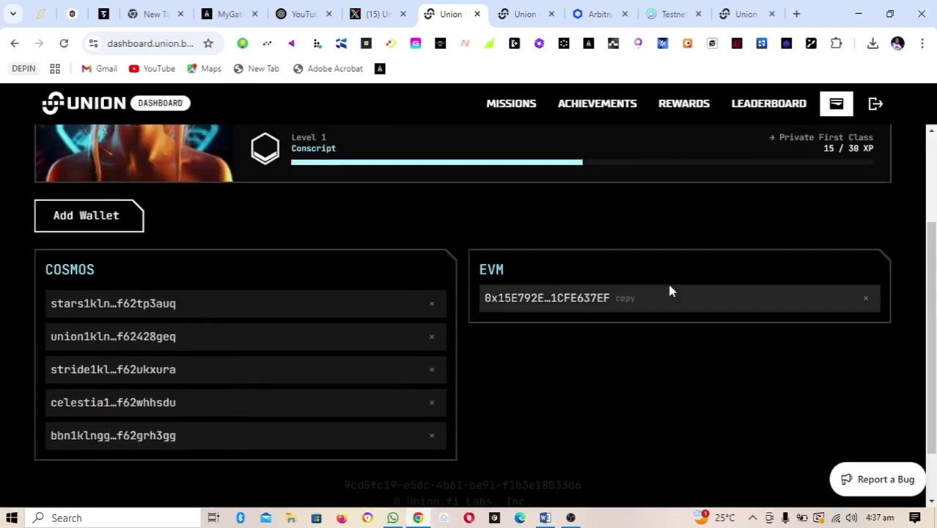
{"action": "scroll", "coordinate": [668, 291], "scroll_direction": "up", "scroll_amount": 4}
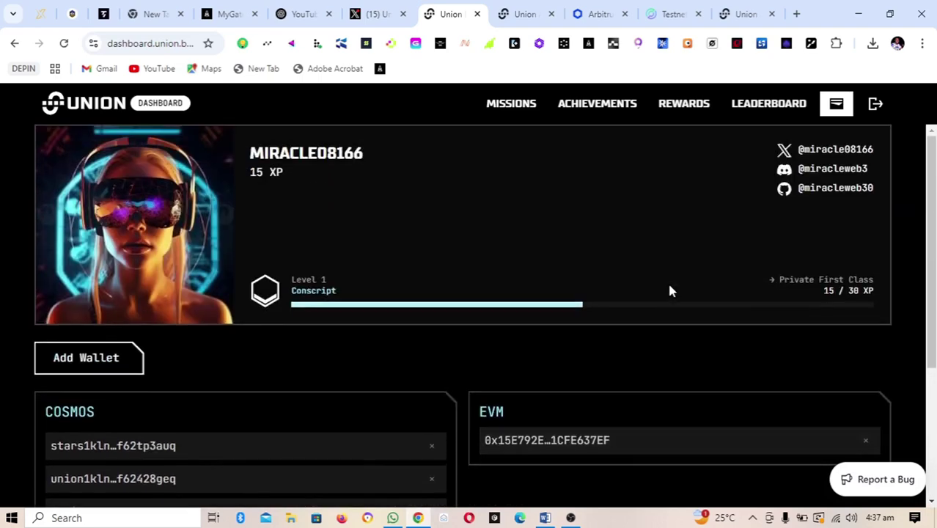
{"action": "key", "text": "ctrl+Tab"}
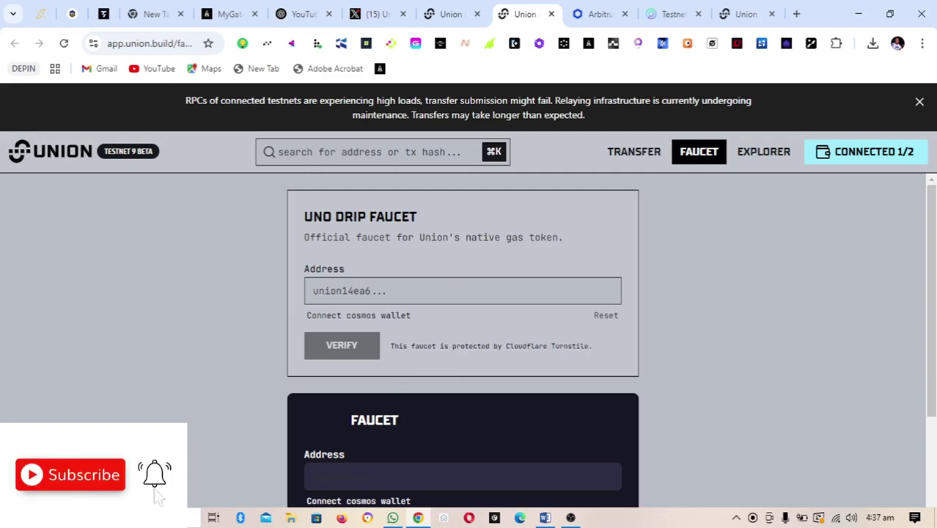
Step: Connect Keplr as the Cosmos wallet alongside MetaMask and close the maintenance banner
{"action": "scroll", "coordinate": [548, 308], "scroll_direction": "down", "scroll_amount": 3}
{"action": "scroll", "coordinate": [370, 322], "scroll_direction": "up", "scroll_amount": 3}
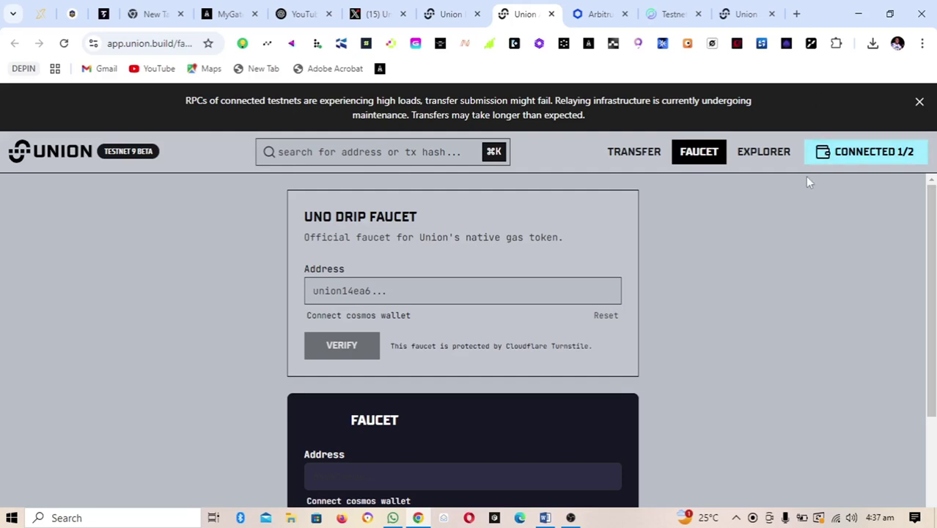
{"action": "left_click", "coordinate": [867, 152]}
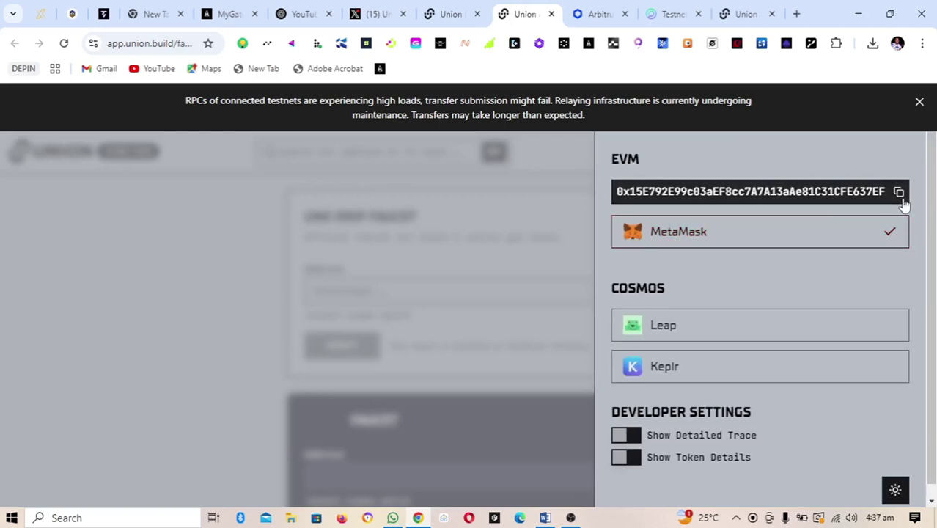
{"action": "left_click", "coordinate": [694, 376]}
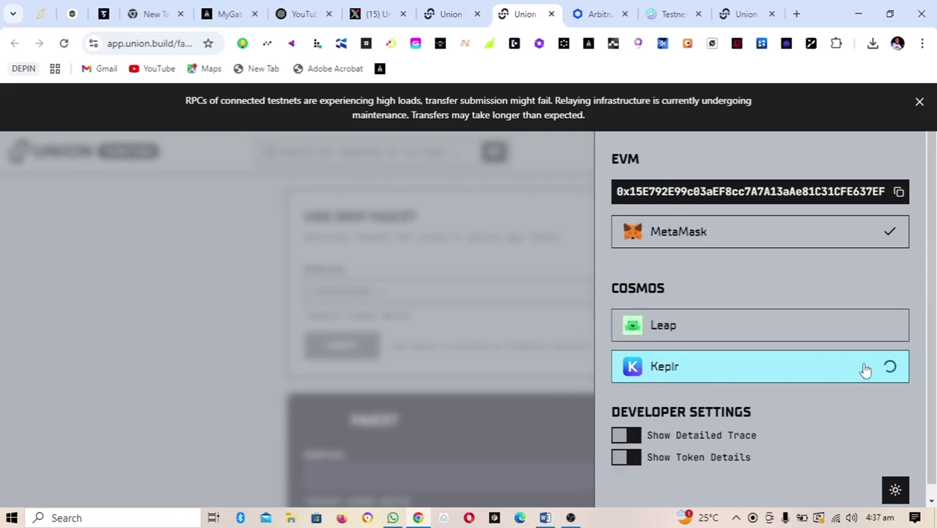
{"action": "left_click", "coordinate": [769, 471]}
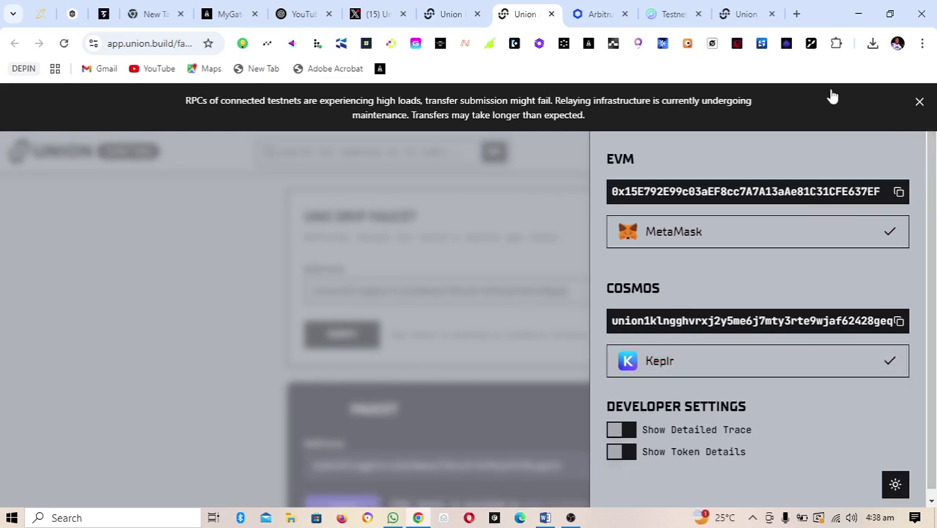
{"action": "left_click", "coordinate": [918, 101]}
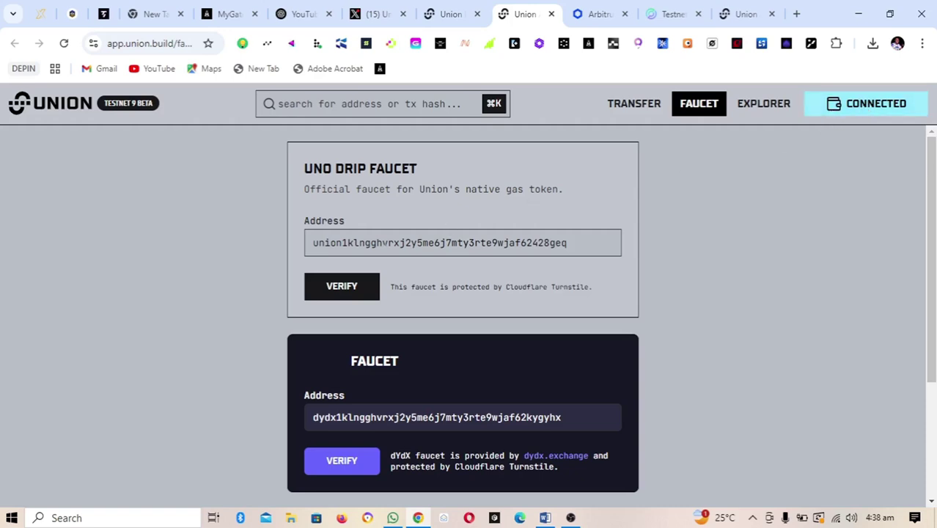
Step: Start the Cloudflare verification on the UNO Drip faucet
{"action": "scroll", "coordinate": [931, 294], "scroll_direction": "down", "scroll_amount": 3}
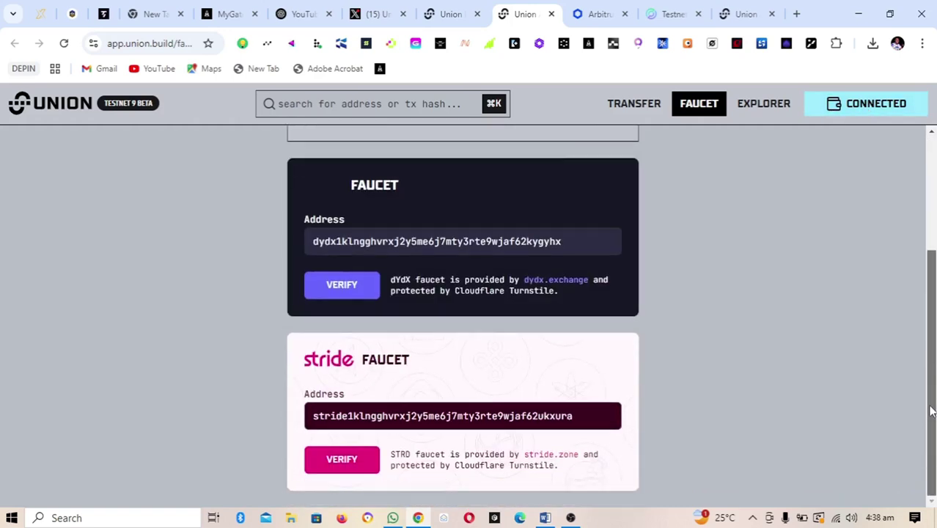
{"action": "scroll", "coordinate": [930, 293], "scroll_direction": "up", "scroll_amount": 2}
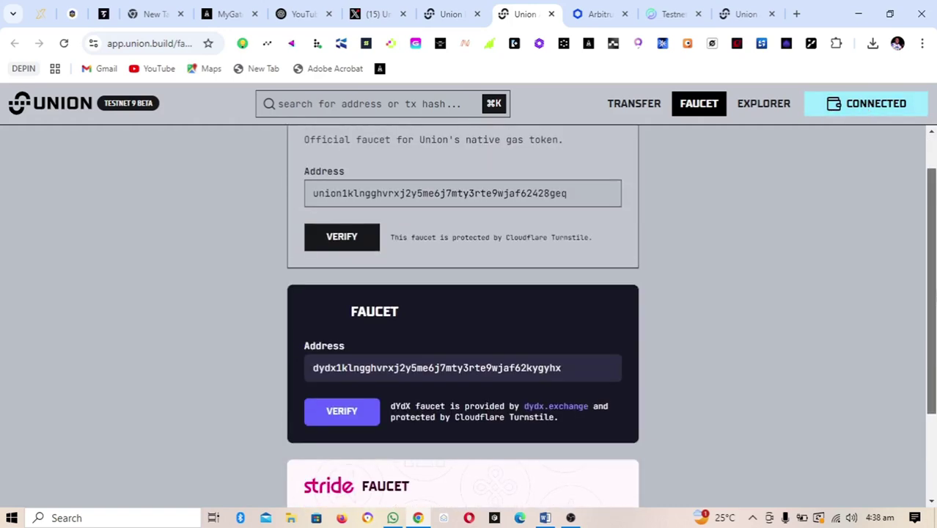
{"action": "left_click", "coordinate": [349, 241]}
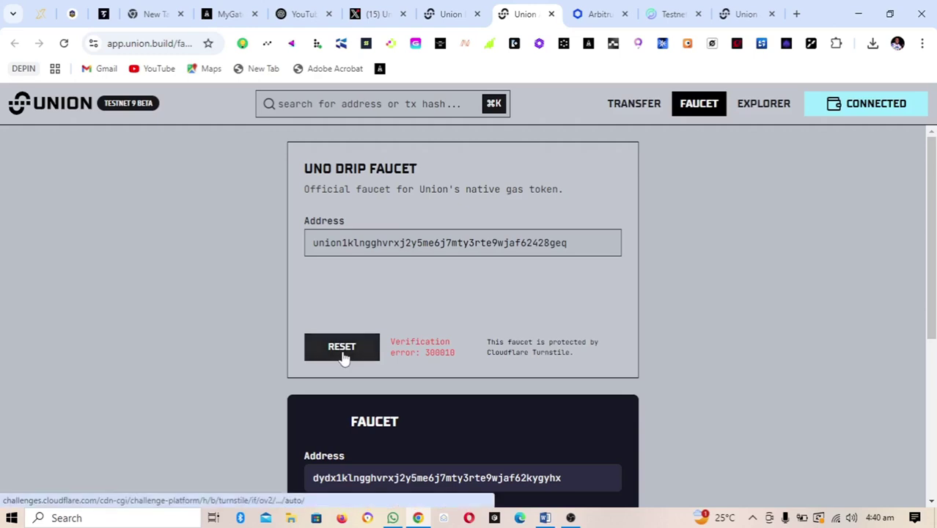
Step: Pass the dYdX faucet's human check and submit its token request
{"action": "scroll", "coordinate": [338, 282], "scroll_direction": "down", "scroll_amount": 4}
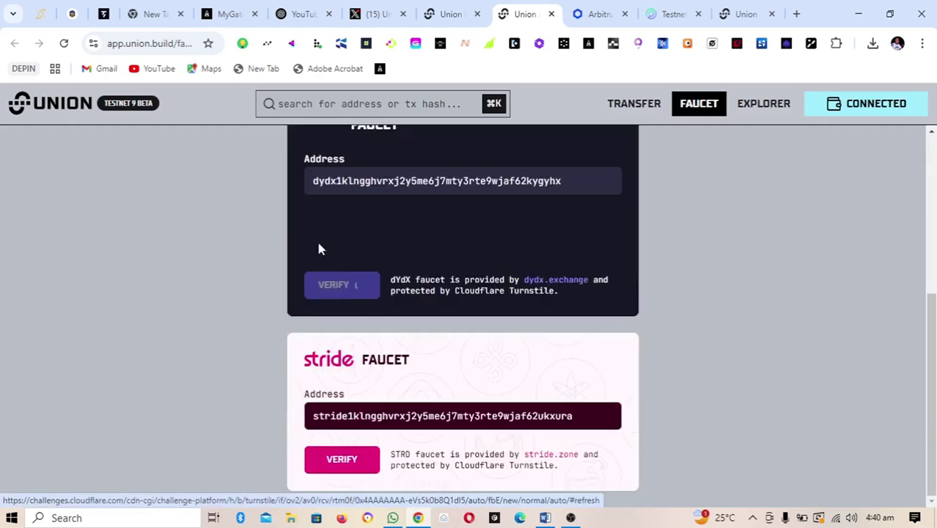
{"action": "scroll", "coordinate": [349, 276], "scroll_direction": "up", "scroll_amount": 4}
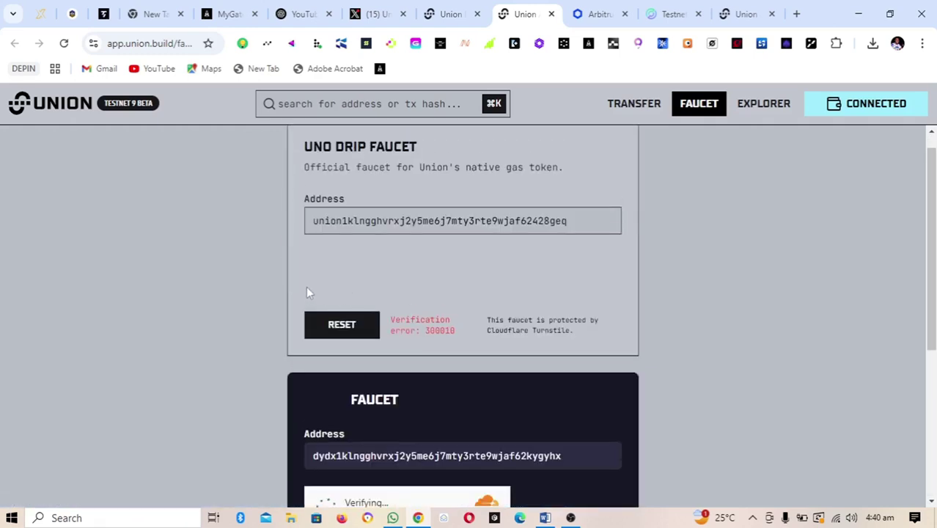
{"action": "scroll", "coordinate": [420, 274], "scroll_direction": "down", "scroll_amount": 3}
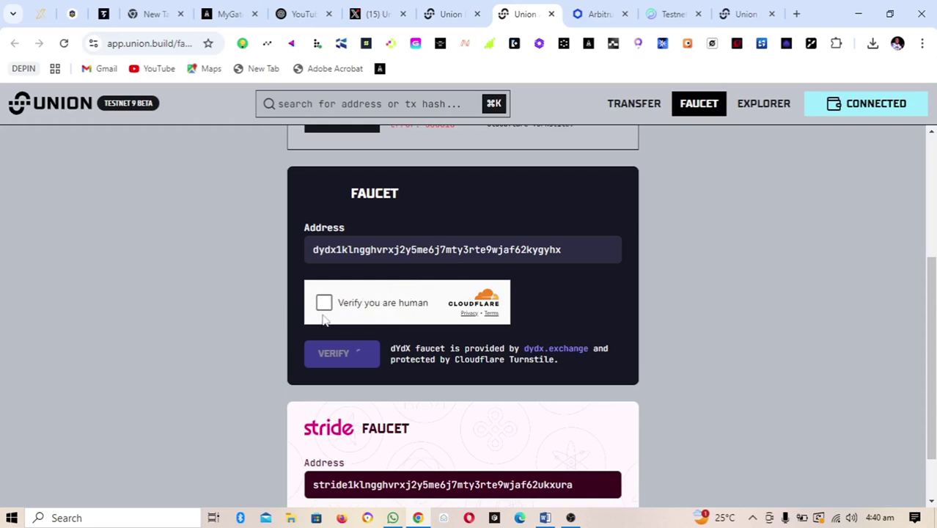
{"action": "left_click", "coordinate": [324, 308]}
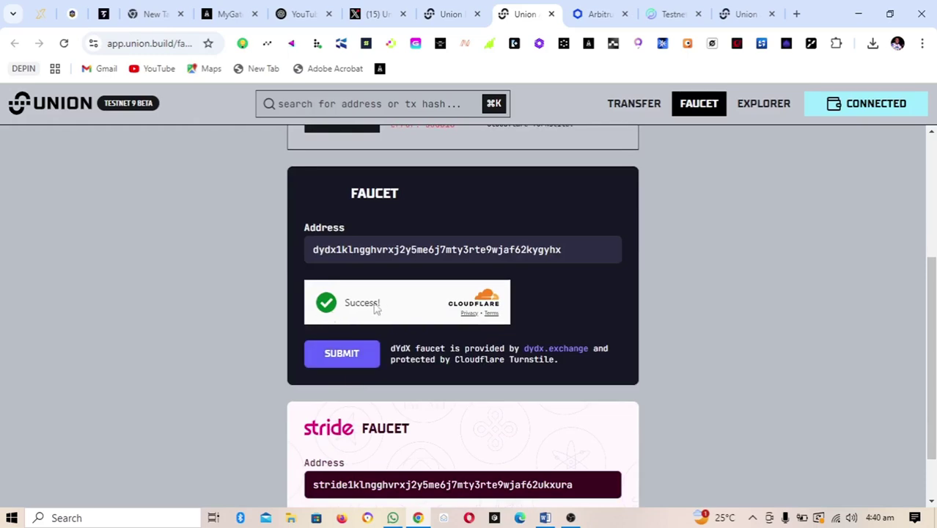
{"action": "left_click", "coordinate": [355, 355]}
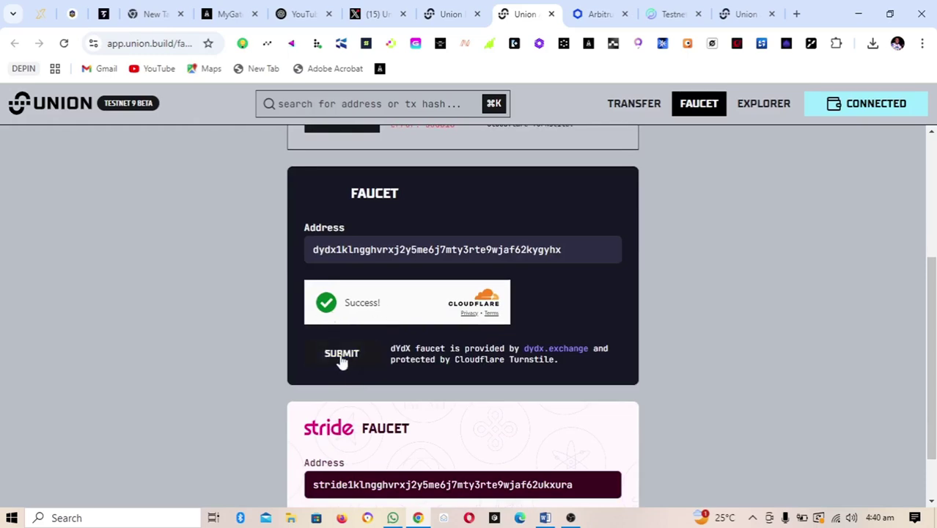
{"action": "left_click", "coordinate": [341, 358]}
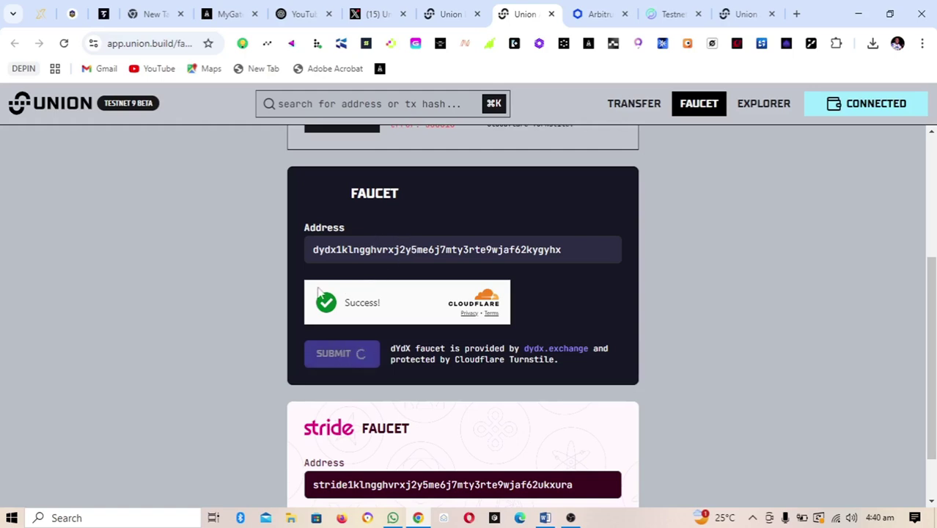
Step: Reset the UNO Drip faucet's failed verification so it shows VERIFY again
{"action": "scroll", "coordinate": [360, 278], "scroll_direction": "up", "scroll_amount": 2}
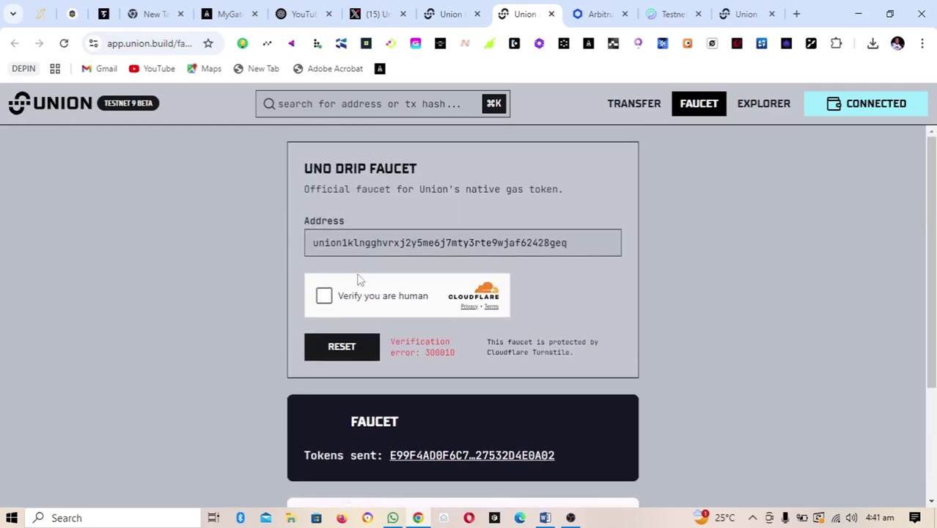
{"action": "scroll", "coordinate": [371, 311], "scroll_direction": "down", "scroll_amount": 2}
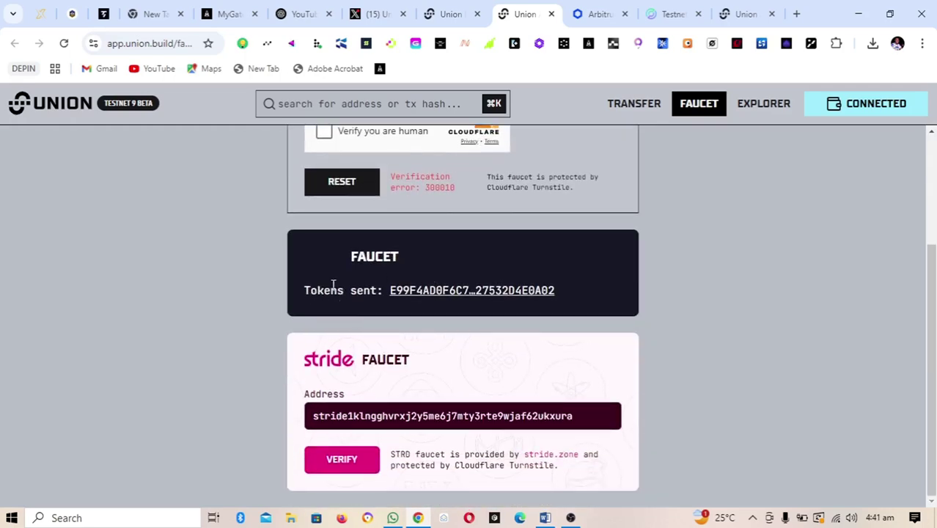
{"action": "scroll", "coordinate": [396, 279], "scroll_direction": "up", "scroll_amount": 2}
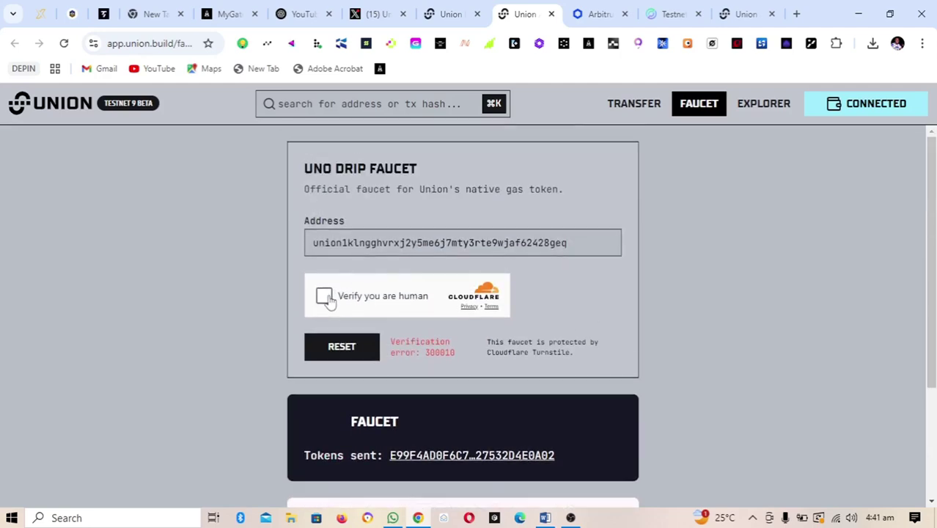
{"action": "scroll", "coordinate": [348, 314], "scroll_direction": "down", "scroll_amount": 2}
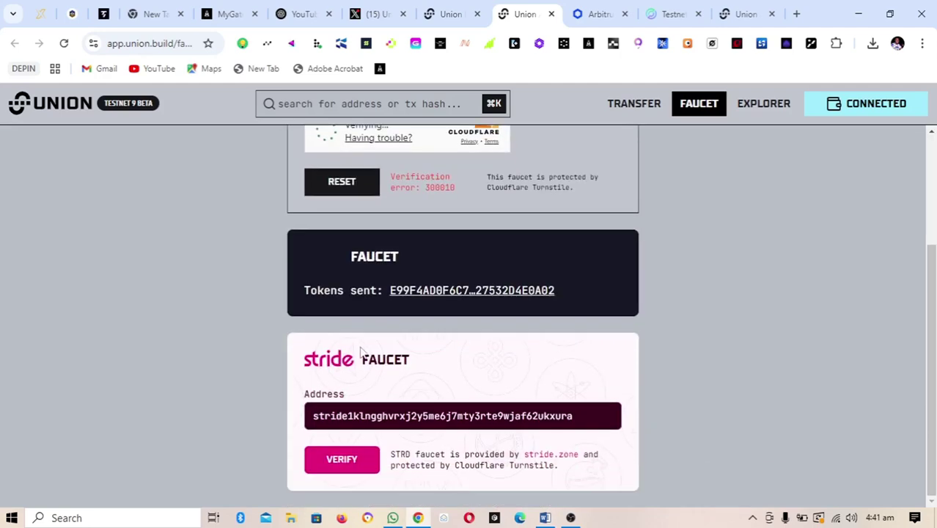
{"action": "scroll", "coordinate": [346, 384], "scroll_direction": "up", "scroll_amount": 2}
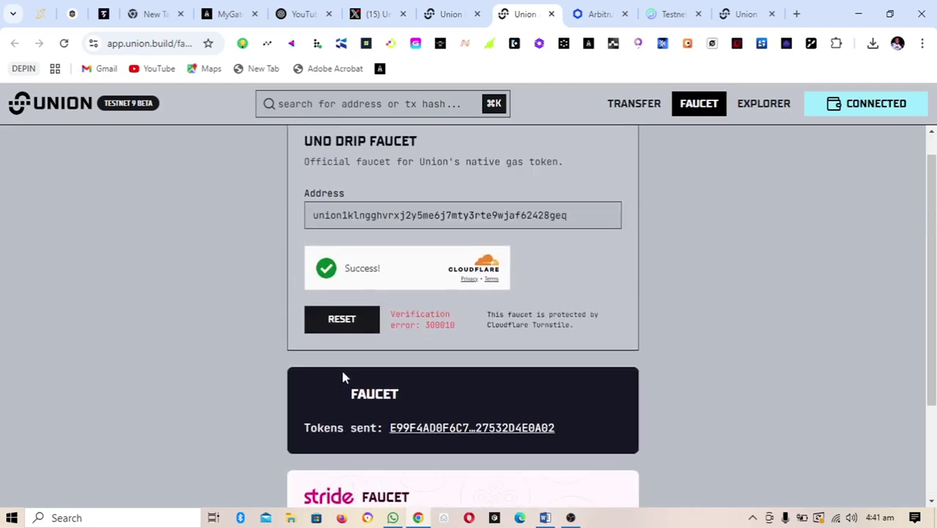
{"action": "left_click", "coordinate": [343, 328]}
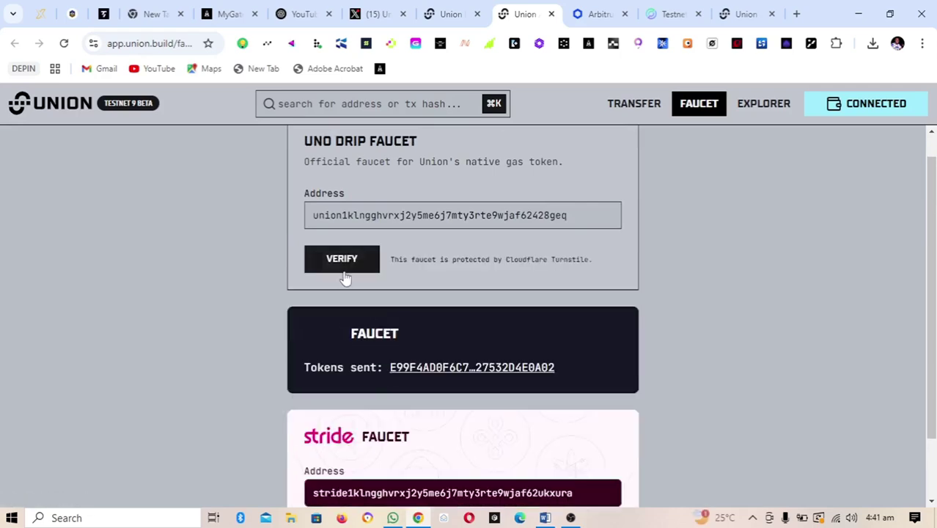
Step: Switch to the Chainlink Arbitrum Sepolia faucet tab
{"action": "scroll", "coordinate": [389, 316], "scroll_direction": "down", "scroll_amount": 1}
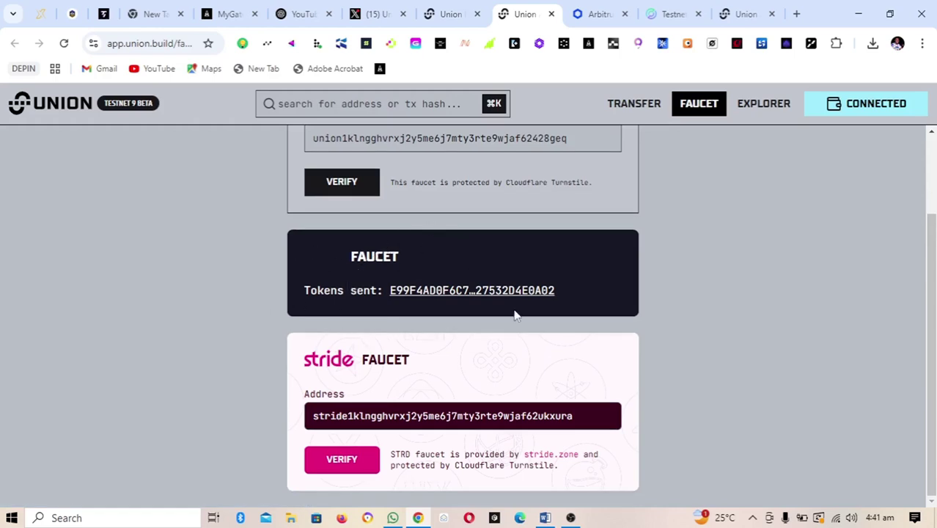
{"action": "scroll", "coordinate": [396, 198], "scroll_direction": "up", "scroll_amount": 2}
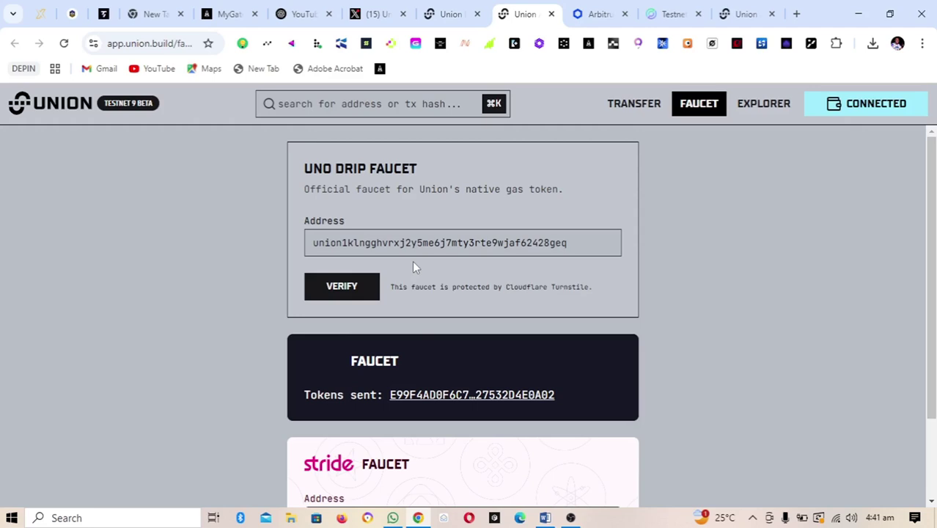
{"action": "left_click", "coordinate": [598, 14]}
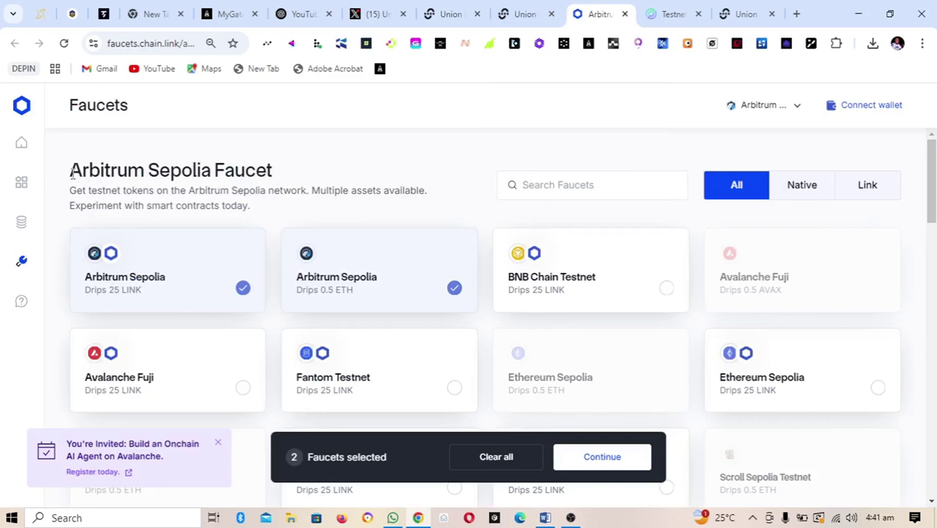
Step: Accept the Chainlink Terms of Service and connect MetaMask to the Arbitrum Sepolia faucet
{"action": "left_click_drag", "start_coordinate": [70, 167], "coordinate": [277, 180]}
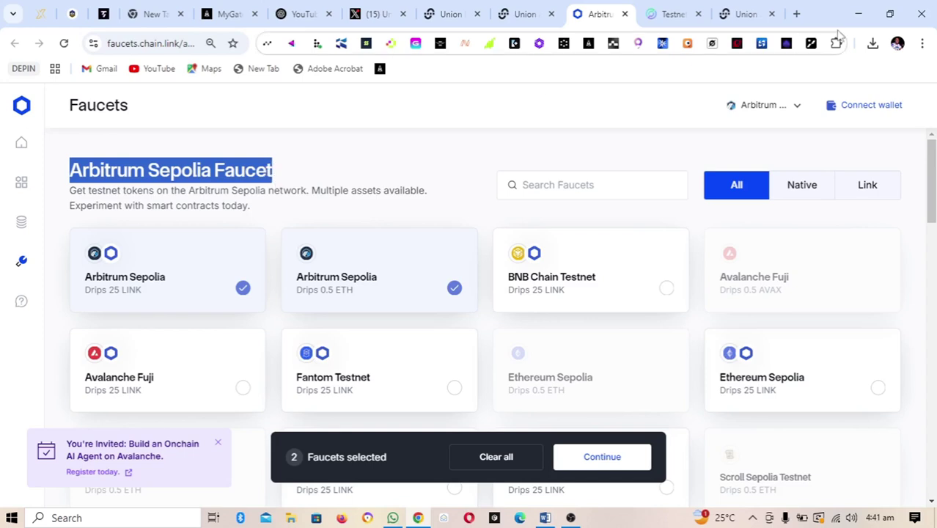
{"action": "left_click", "coordinate": [858, 110]}
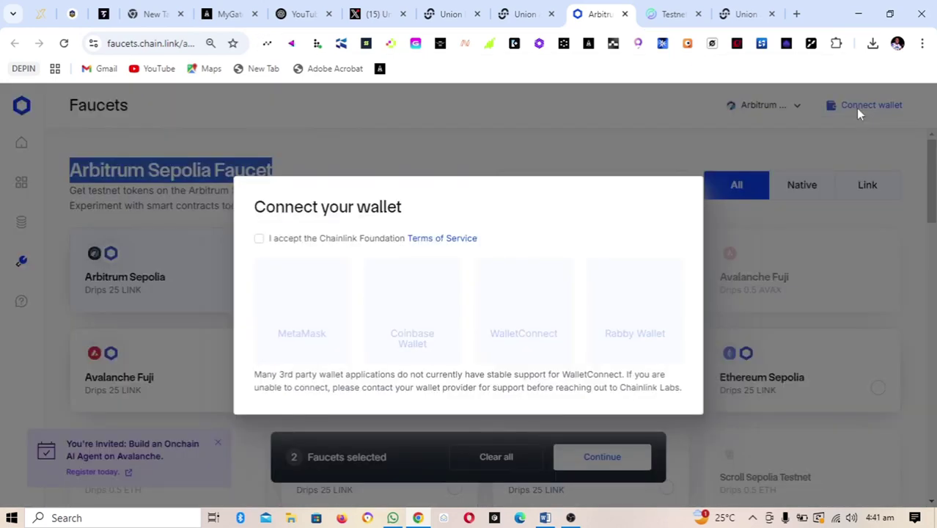
{"action": "left_click", "coordinate": [259, 239]}
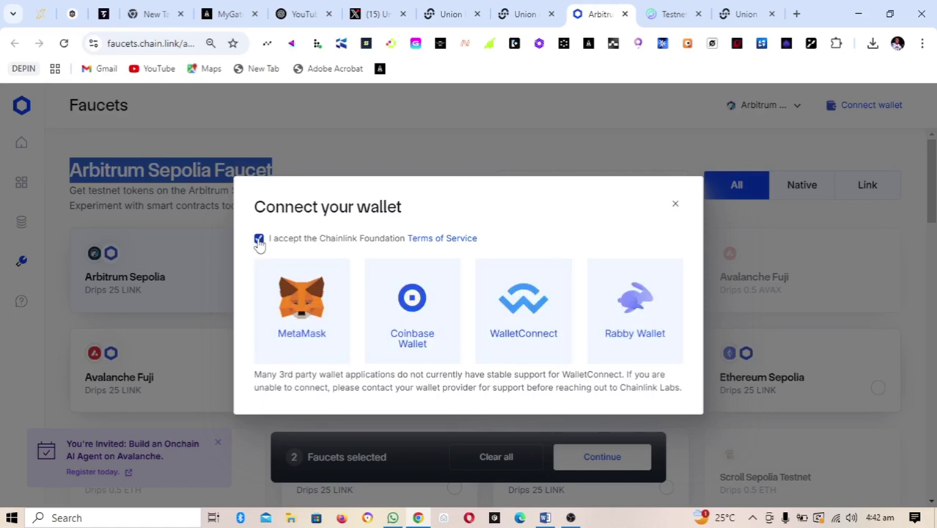
{"action": "left_click", "coordinate": [300, 313]}
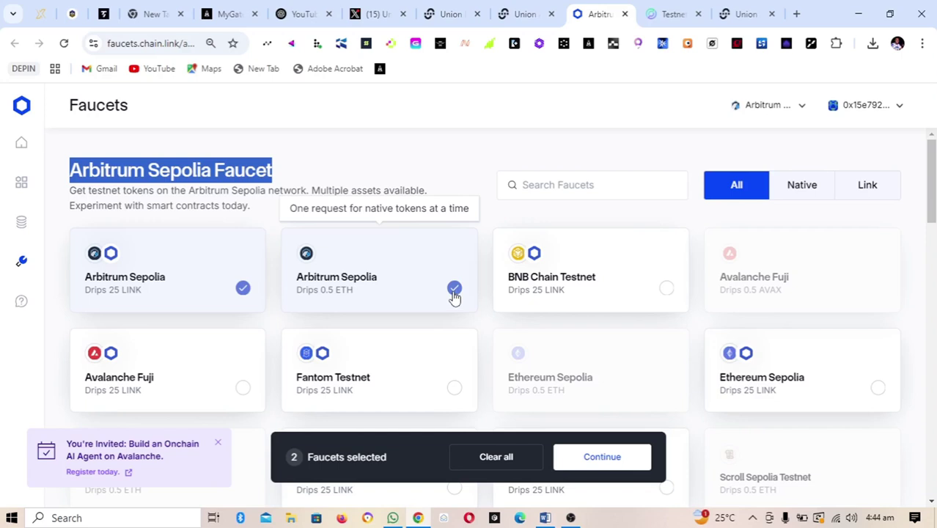
Step: Deselect the 0.5 ETH Arbitrum Sepolia faucet, leaving only 25 LINK selected, and continue
{"action": "left_click", "coordinate": [454, 290]}
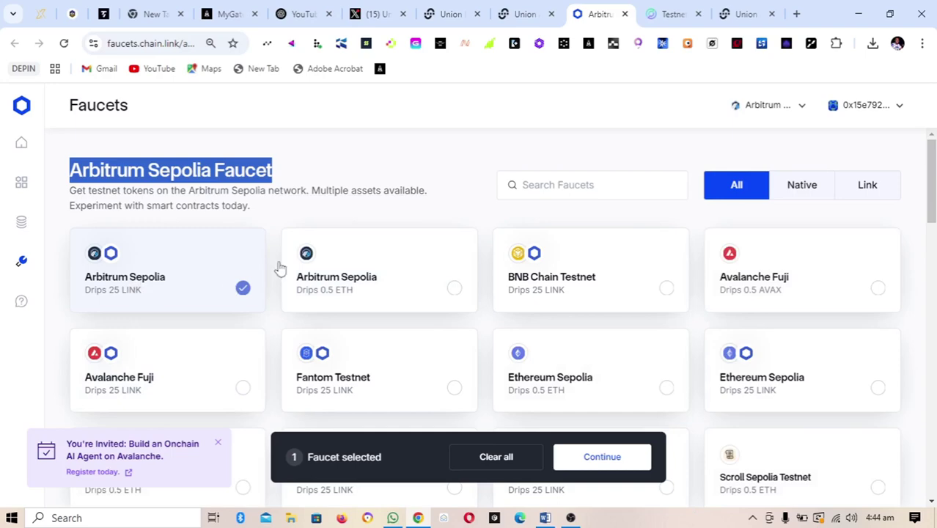
{"action": "left_click", "coordinate": [602, 457]}
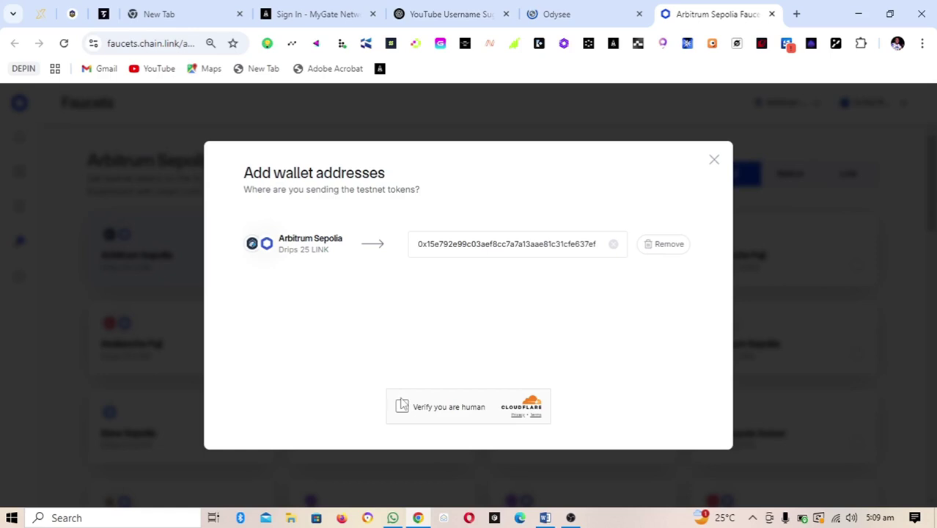
Step: Pass the human check and request 25 LINK on Arbitrum Sepolia, which hits the rate-limit error
{"action": "left_click", "coordinate": [402, 408]}
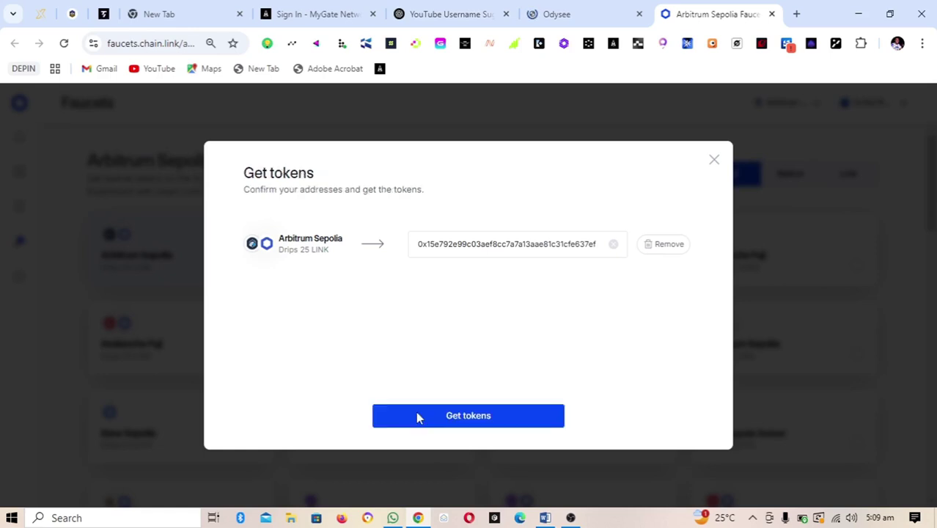
{"action": "left_click", "coordinate": [416, 416]}
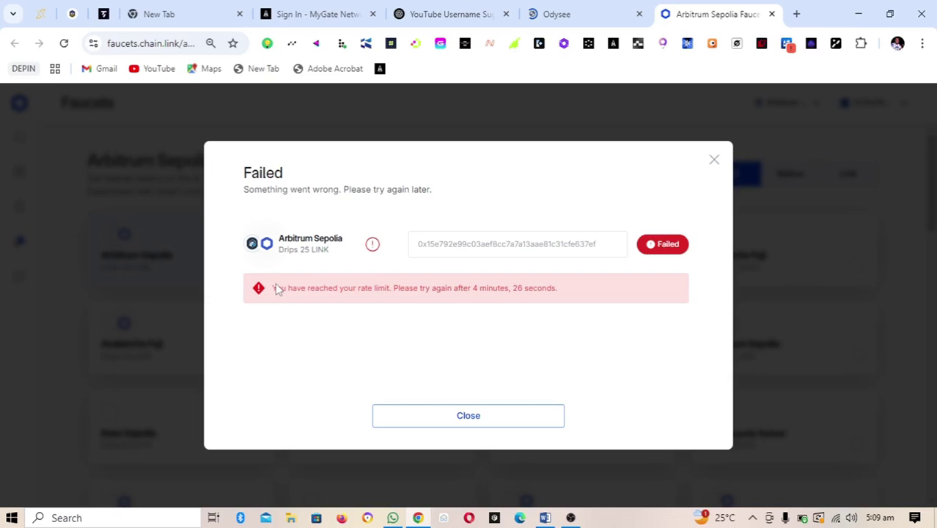
{"action": "left_click_drag", "start_coordinate": [276, 289], "coordinate": [576, 296]}
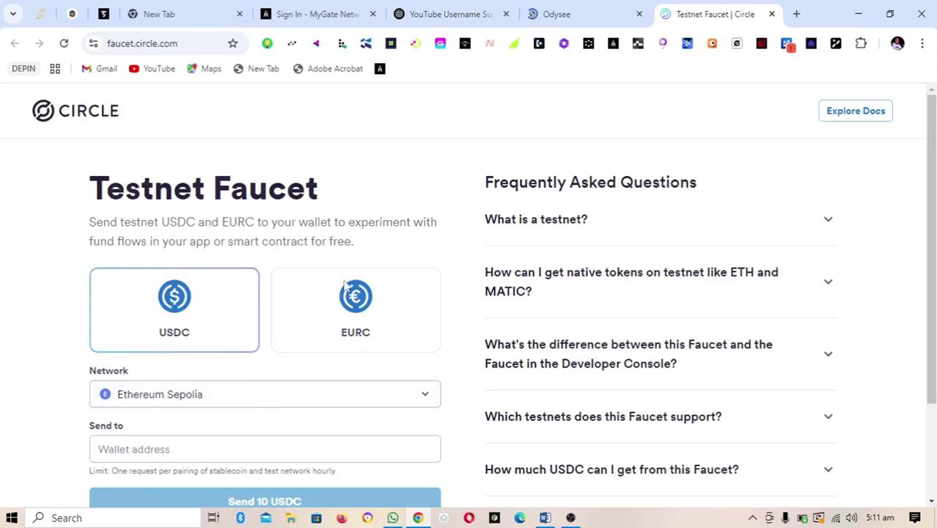
Step: Paste the wallet address as recipient and request 10 testnet USDC on Ethereum Sepolia
{"action": "scroll", "coordinate": [347, 289], "scroll_direction": "down", "scroll_amount": 1}
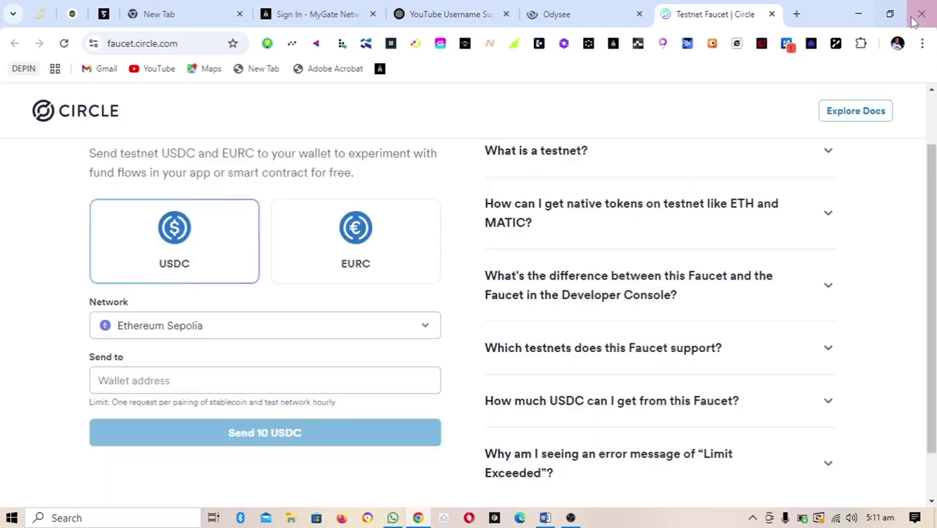
{"action": "left_click", "coordinate": [861, 45]}
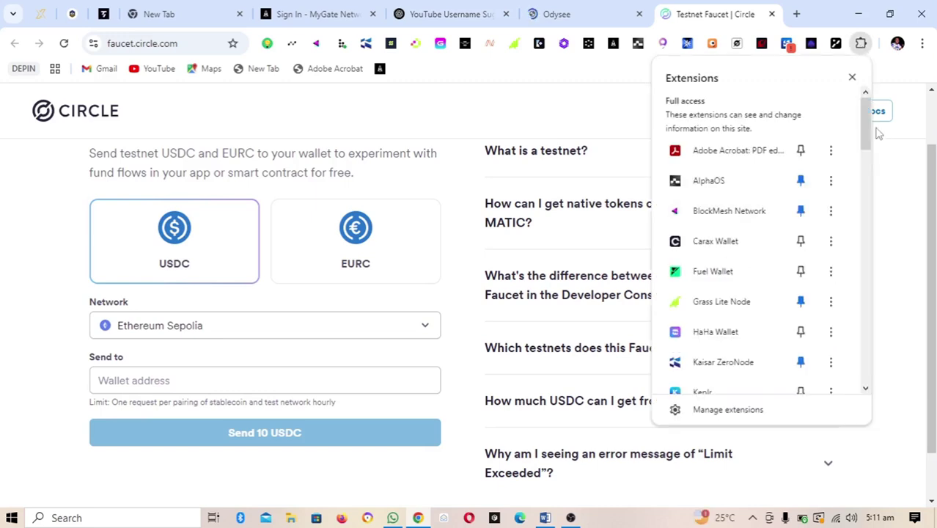
{"action": "scroll", "coordinate": [721, 216], "scroll_direction": "down", "scroll_amount": 1}
{"action": "left_click", "coordinate": [220, 379]}
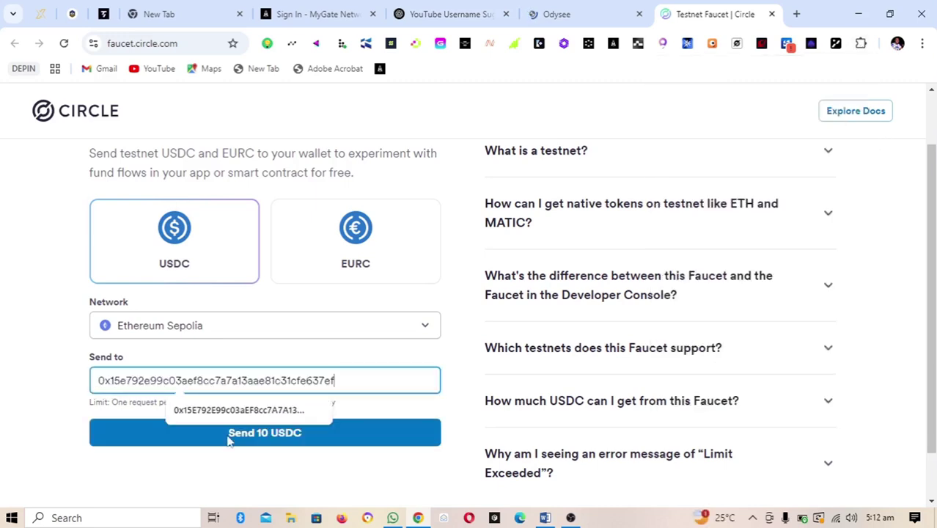
{"action": "left_click", "coordinate": [274, 434]}
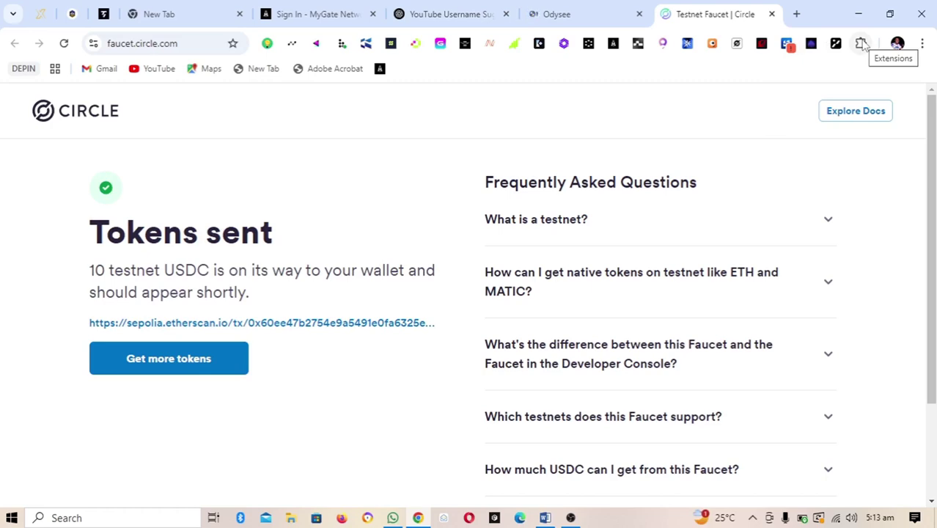
Step: In Keplr's chain visibility settings, search 'un', keep Union Testnet checked and save
{"action": "left_click", "coordinate": [861, 44]}
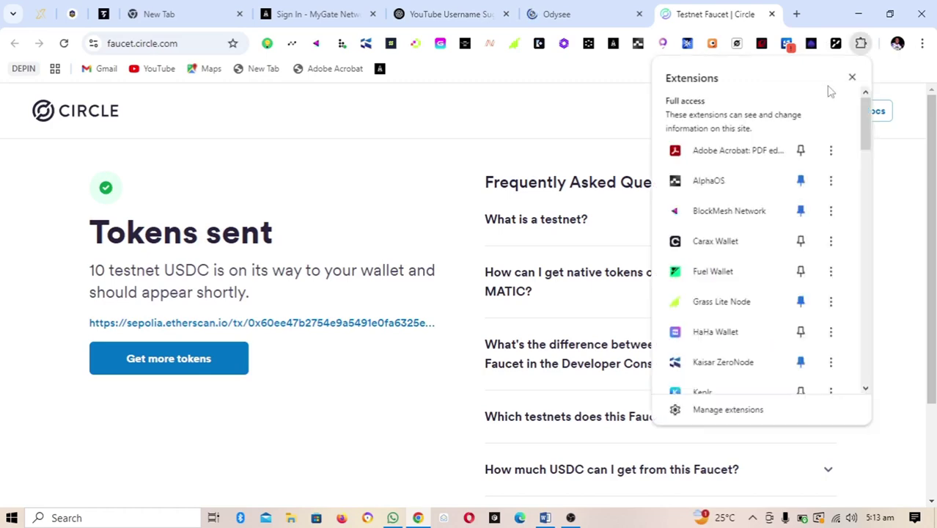
{"action": "scroll", "coordinate": [717, 274], "scroll_direction": "down", "scroll_amount": 3}
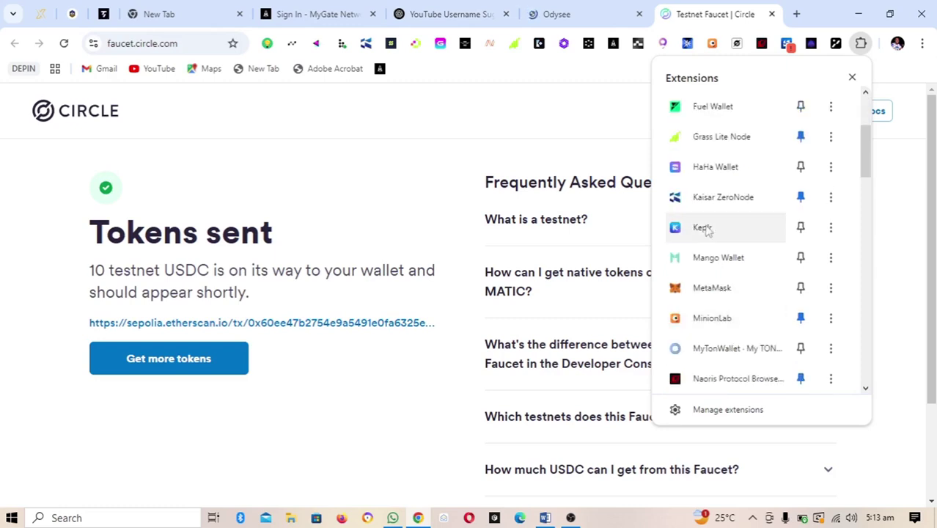
{"action": "left_click", "coordinate": [705, 228]}
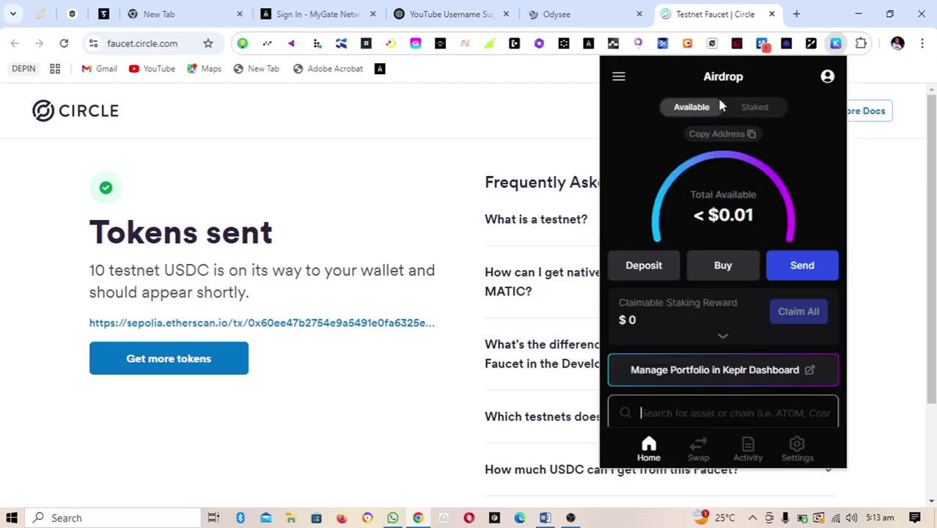
{"action": "left_click", "coordinate": [618, 79]}
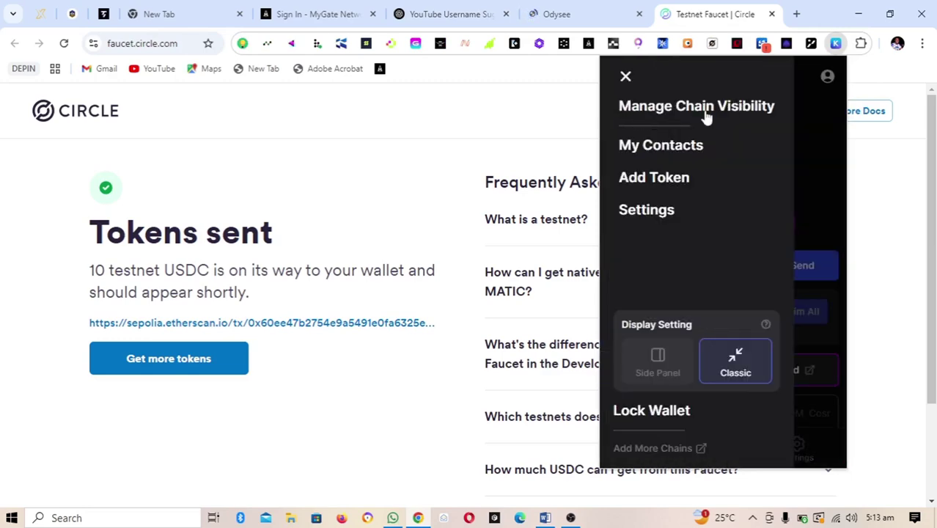
{"action": "left_click", "coordinate": [701, 109]}
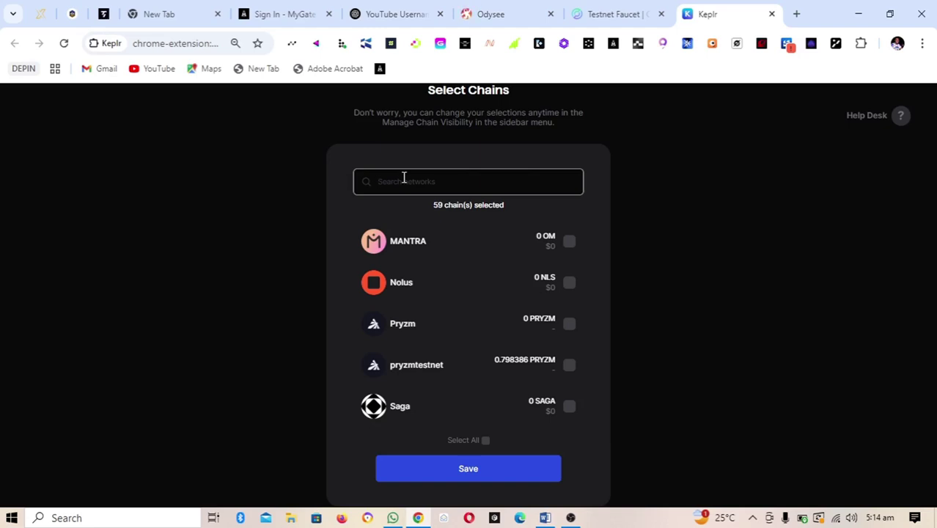
{"action": "type", "text": "un"}
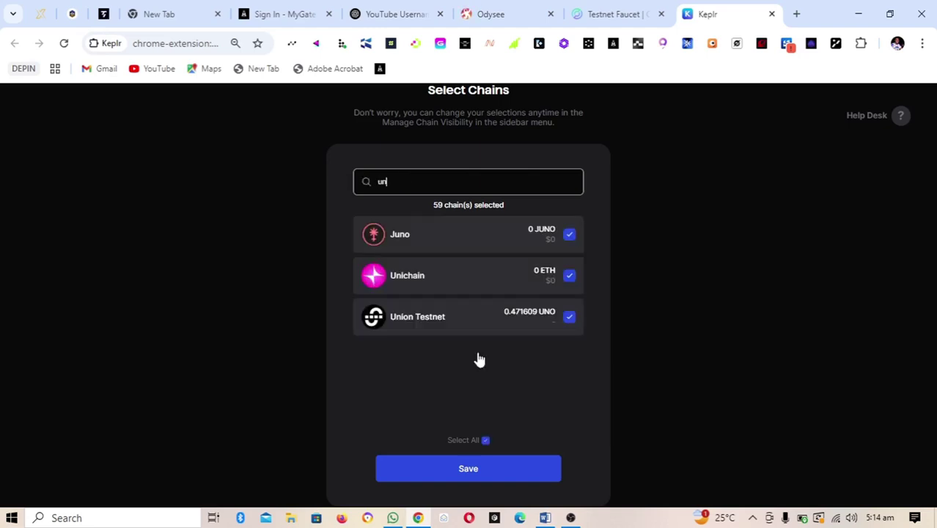
{"action": "left_click", "coordinate": [571, 322]}
{"action": "left_click", "coordinate": [569, 317]}
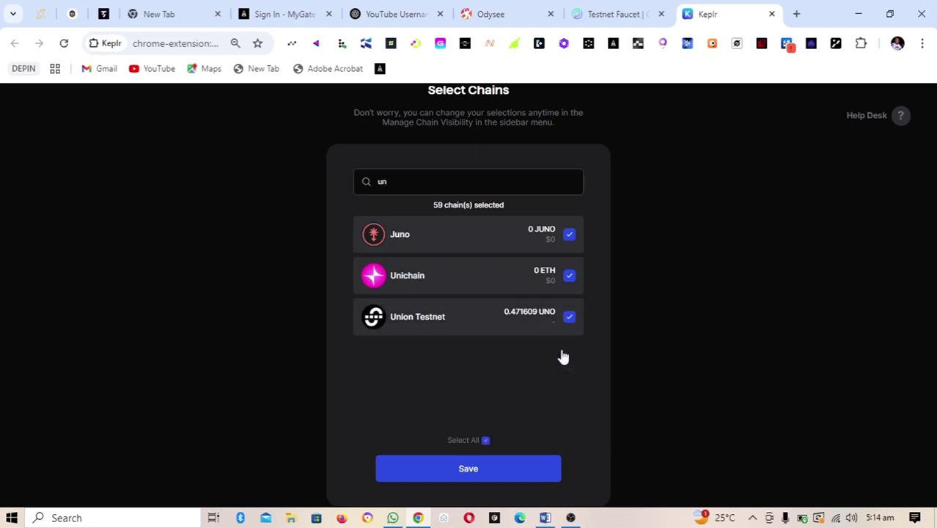
{"action": "left_click", "coordinate": [503, 470]}
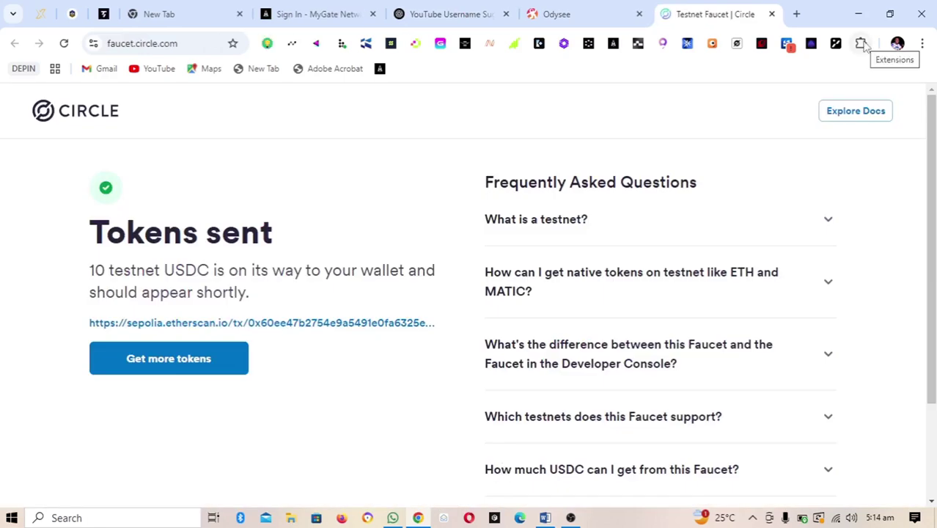
Step: Search 'uno' in Keplr and open the UNO (Union Testnet) asset showing 0.471609 UNO
{"action": "left_click", "coordinate": [862, 44]}
{"action": "scroll", "coordinate": [726, 246], "scroll_direction": "down", "scroll_amount": 1}
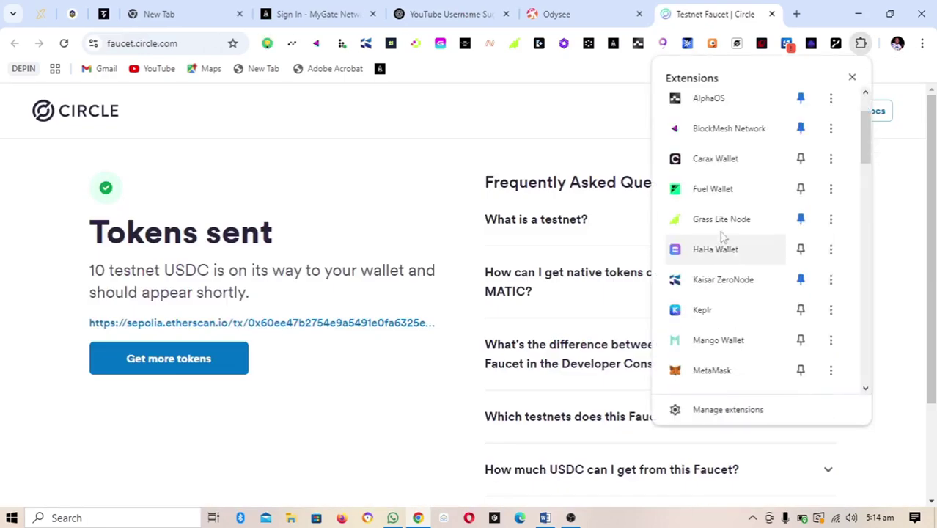
{"action": "left_click", "coordinate": [700, 310]}
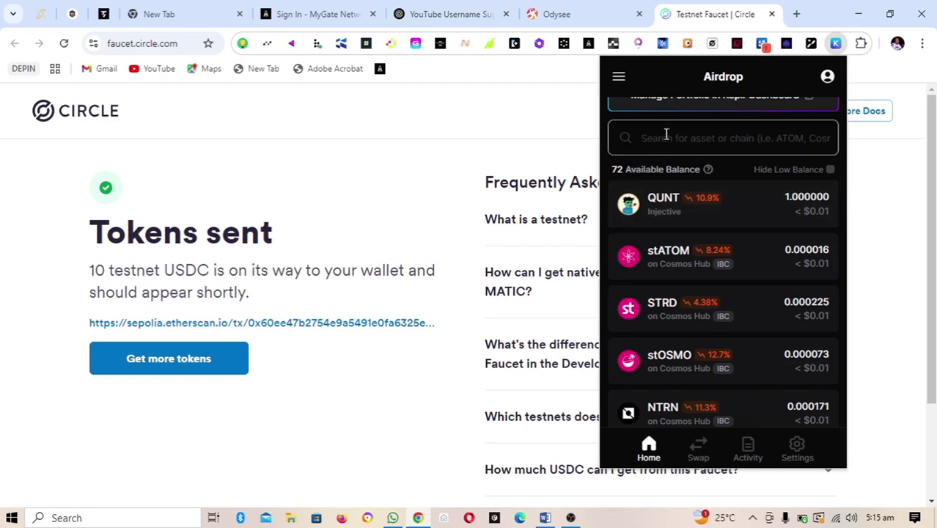
{"action": "type", "text": "u"}
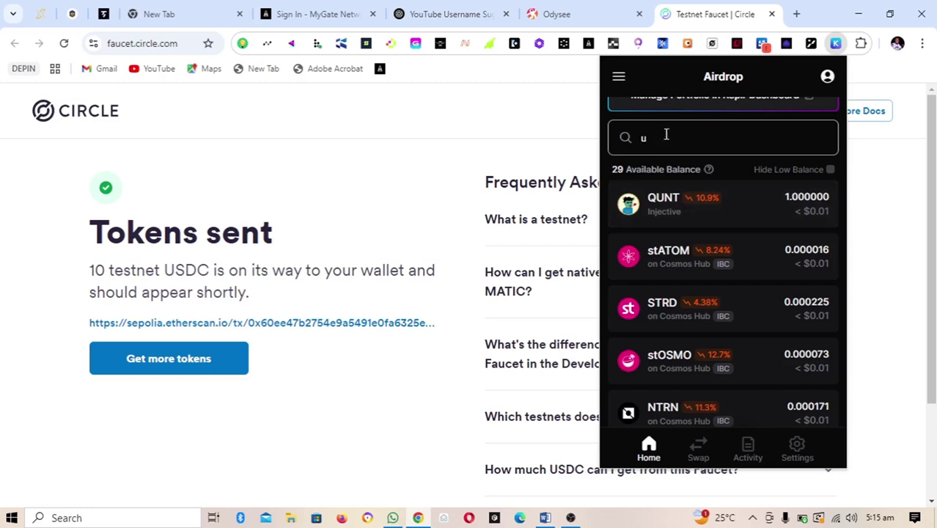
{"action": "type", "text": "no"}
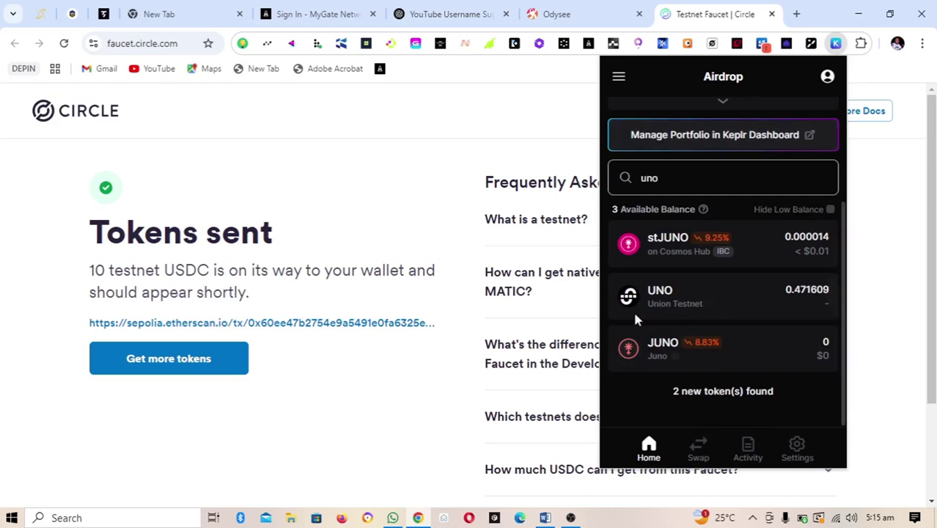
{"action": "left_click", "coordinate": [748, 297]}
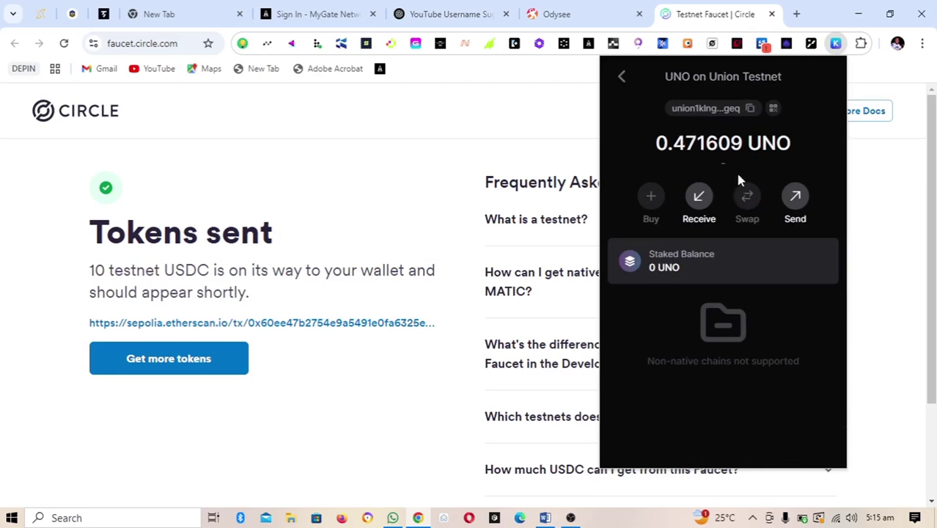
Step: Send 0.001 UNO to the wallet's own copied union address and approve it
{"action": "left_click", "coordinate": [750, 114]}
{"action": "left_click", "coordinate": [798, 199]}
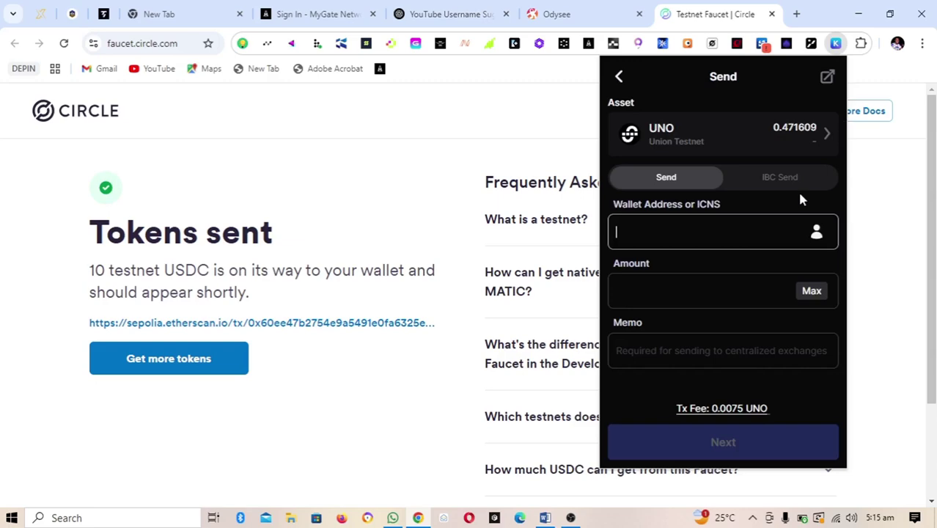
{"action": "right_click", "coordinate": [628, 241]}
{"action": "left_click", "coordinate": [695, 338]}
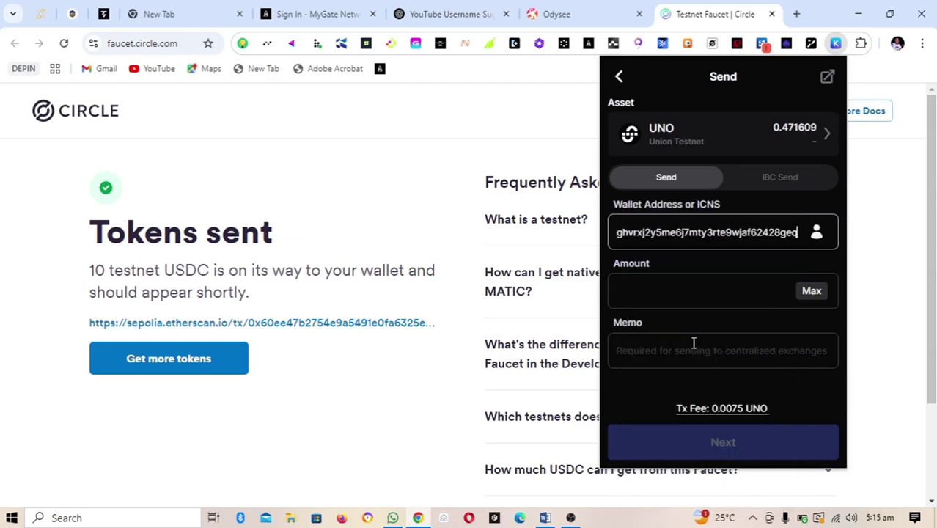
{"action": "left_click", "coordinate": [656, 300]}
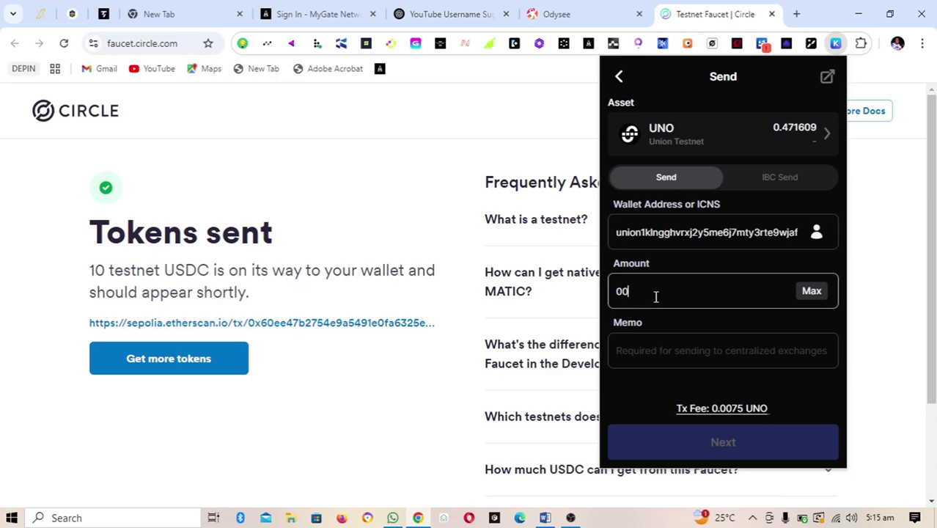
{"action": "type", "text": "0.001"}
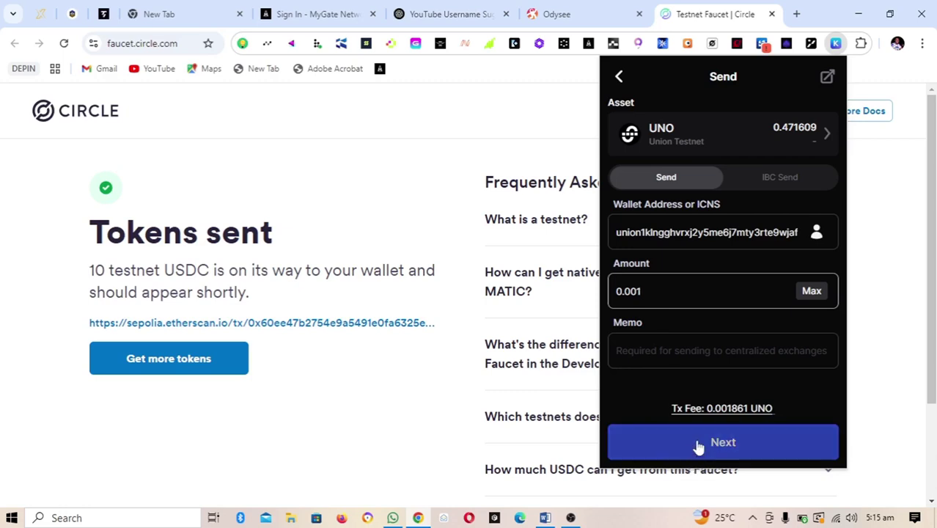
{"action": "left_click", "coordinate": [700, 444]}
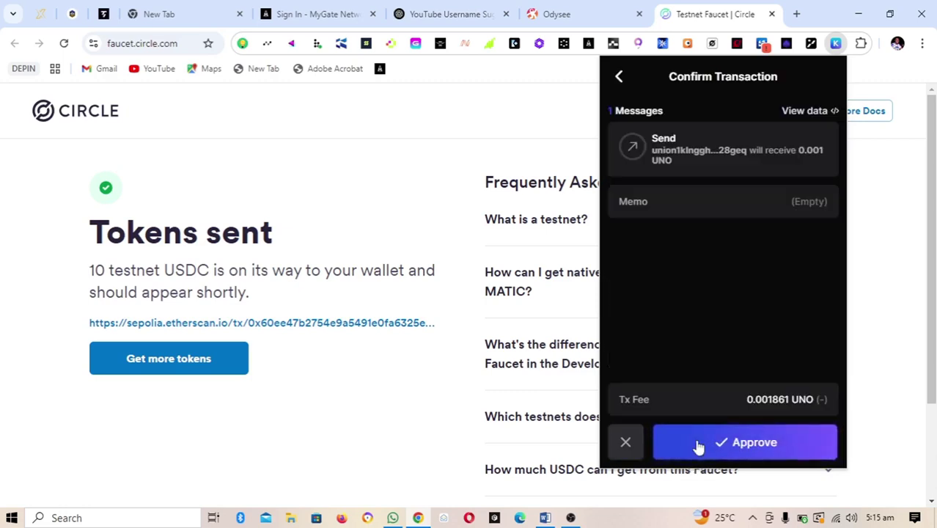
{"action": "left_click", "coordinate": [699, 444]}
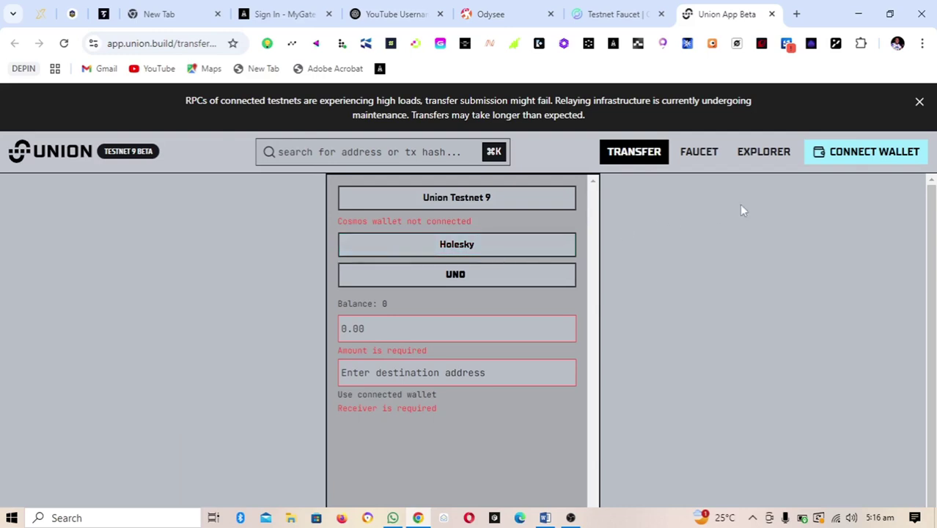
Step: Connect MetaMask for EVM and Keplr for Cosmos, then dismiss the notice banner and panel
{"action": "left_click", "coordinate": [899, 154]}
{"action": "left_click", "coordinate": [638, 273]}
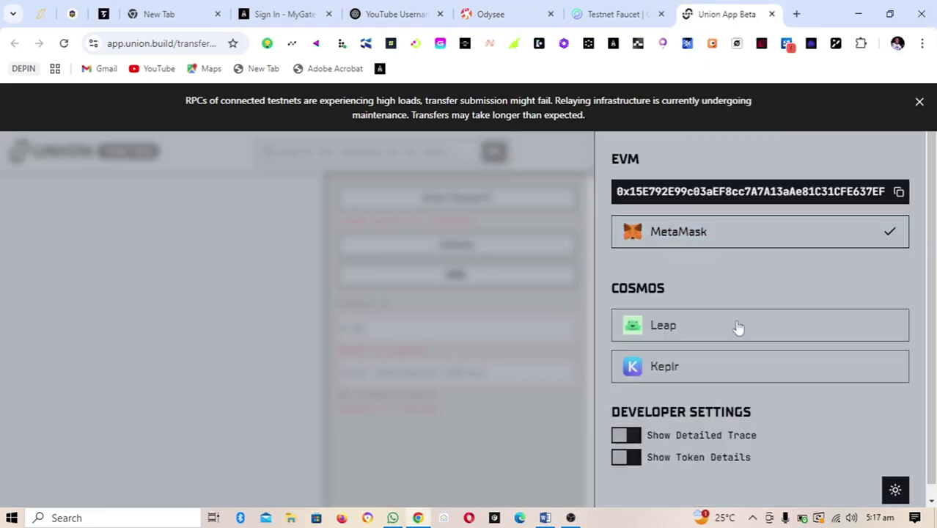
{"action": "left_click", "coordinate": [723, 367]}
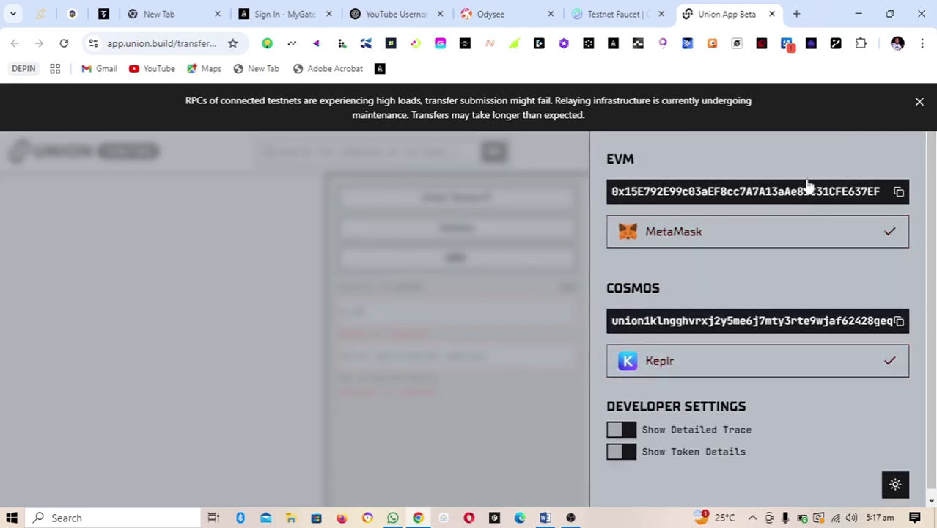
{"action": "left_click", "coordinate": [921, 102]}
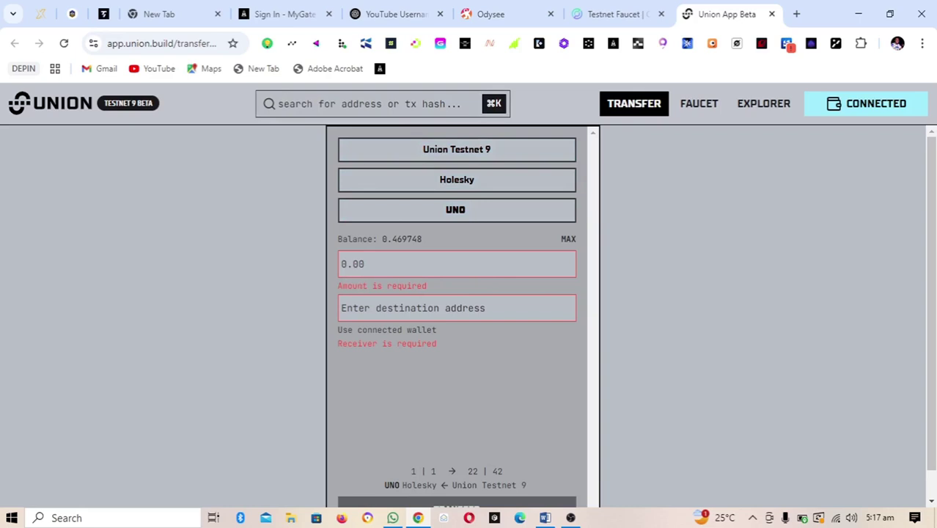
Step: Enter the UNO transfer amount and use the connected wallet as the Holesky destination
{"action": "left_click_drag", "start_coordinate": [372, 232], "coordinate": [441, 233]}
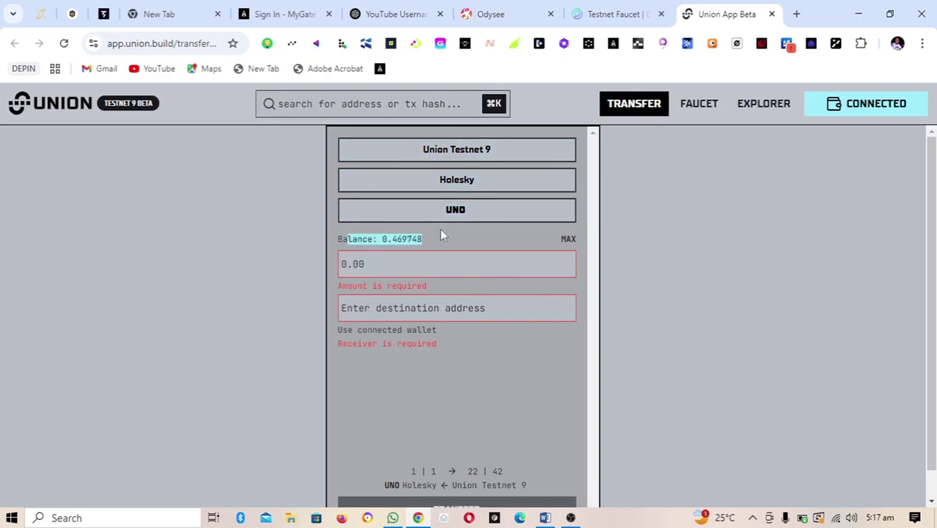
{"action": "left_click", "coordinate": [342, 264]}
{"action": "type", "text": "0.3"}
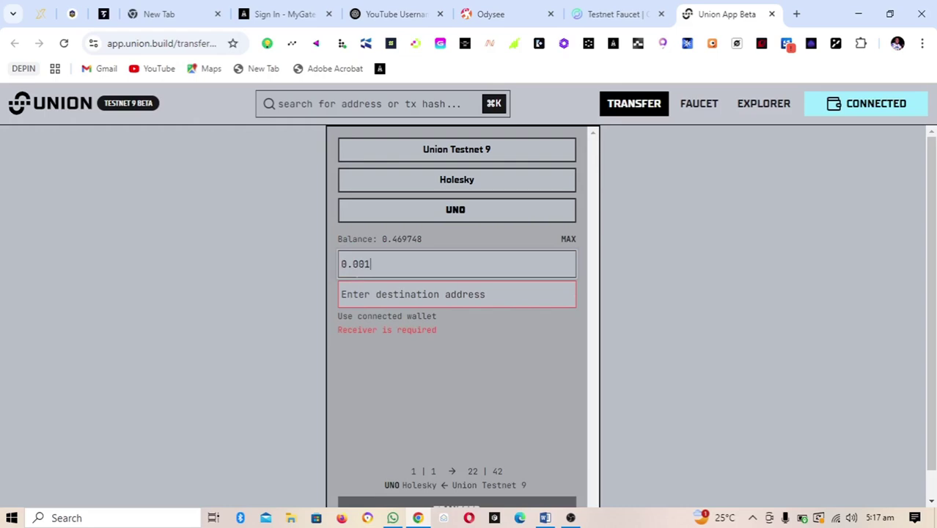
{"action": "left_click", "coordinate": [389, 317]}
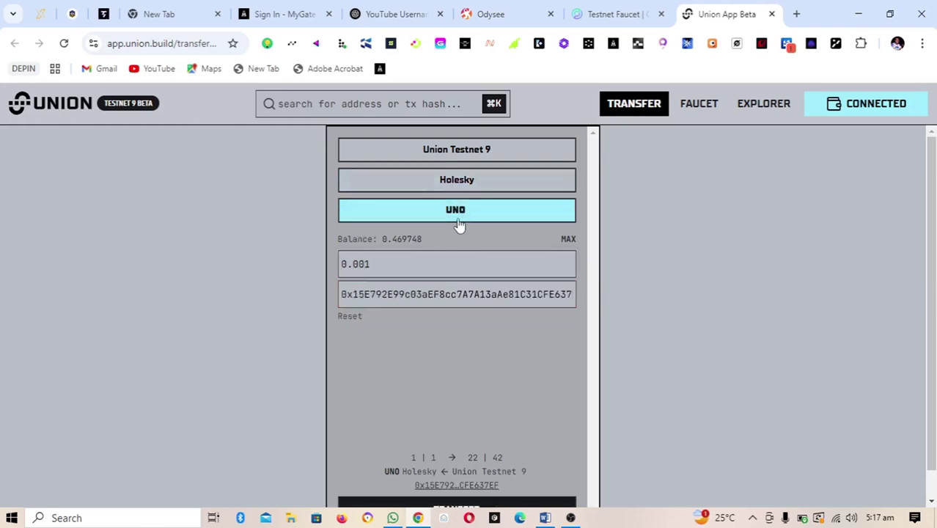
Step: Review and confirm the UNO transfer to Holesky, approving it in Keplr
{"action": "scroll", "coordinate": [522, 360], "scroll_direction": "down", "scroll_amount": 1}
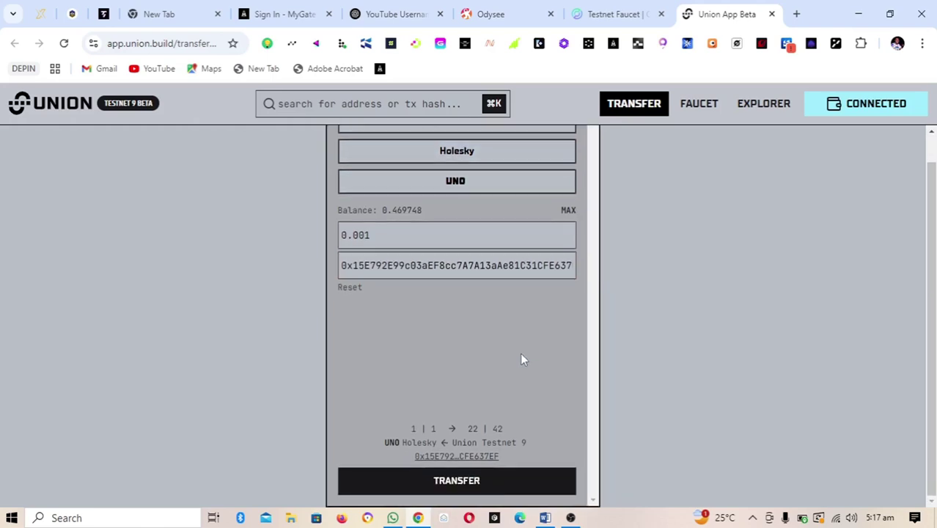
{"action": "left_click", "coordinate": [466, 482]}
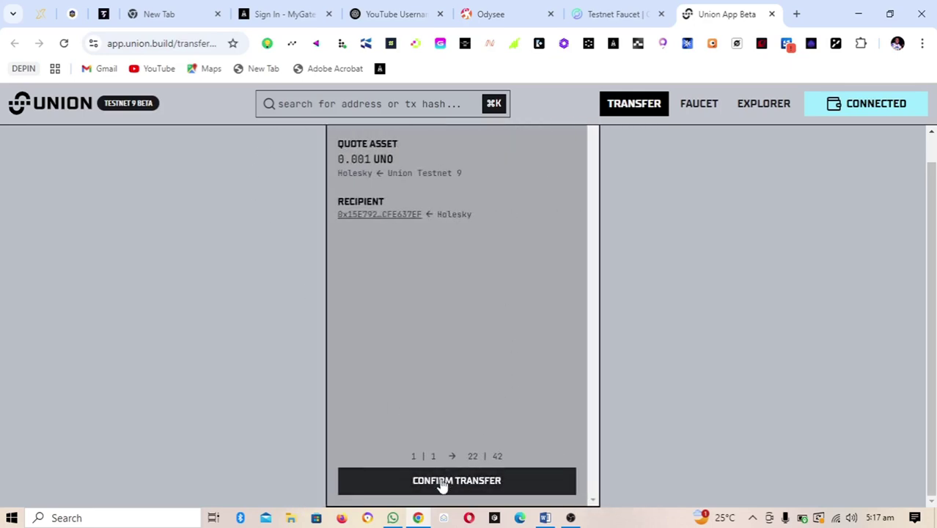
{"action": "left_click", "coordinate": [441, 481]}
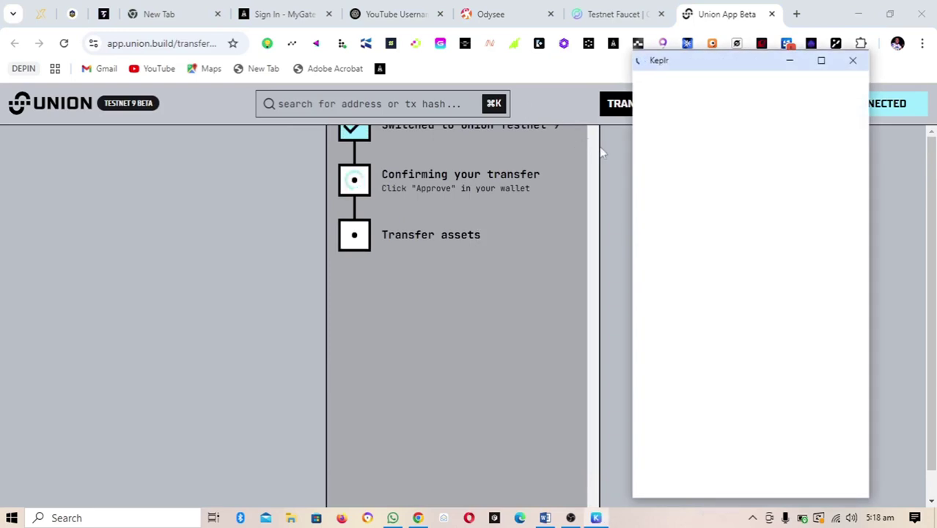
{"action": "left_click", "coordinate": [760, 480]}
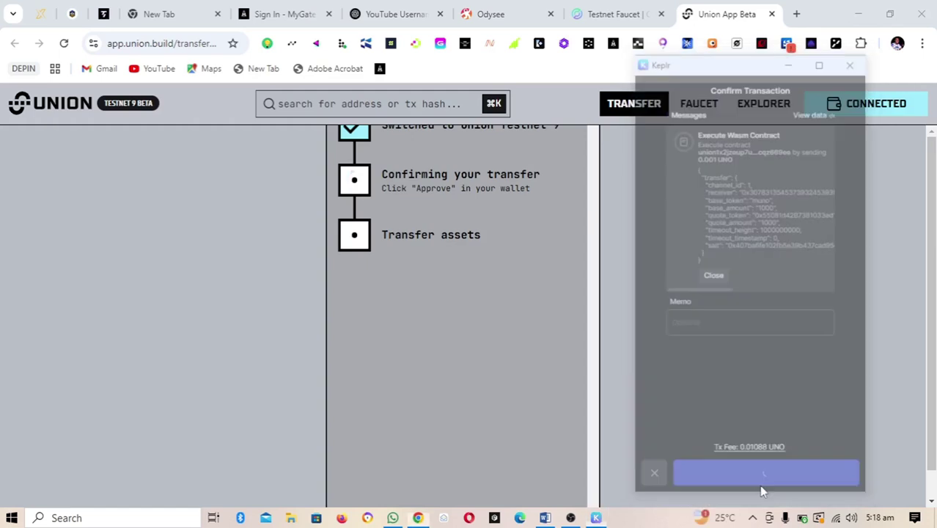
{"action": "scroll", "coordinate": [553, 252], "scroll_direction": "up", "scroll_amount": 1}
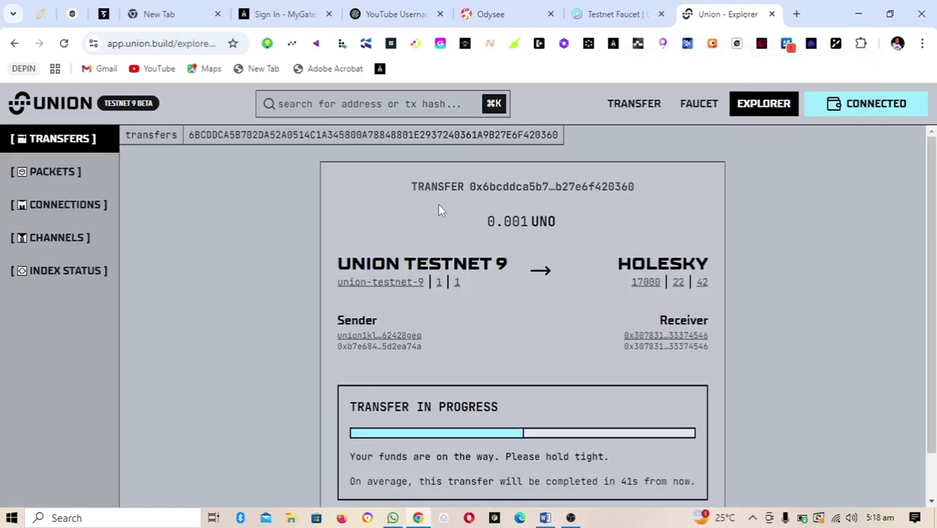
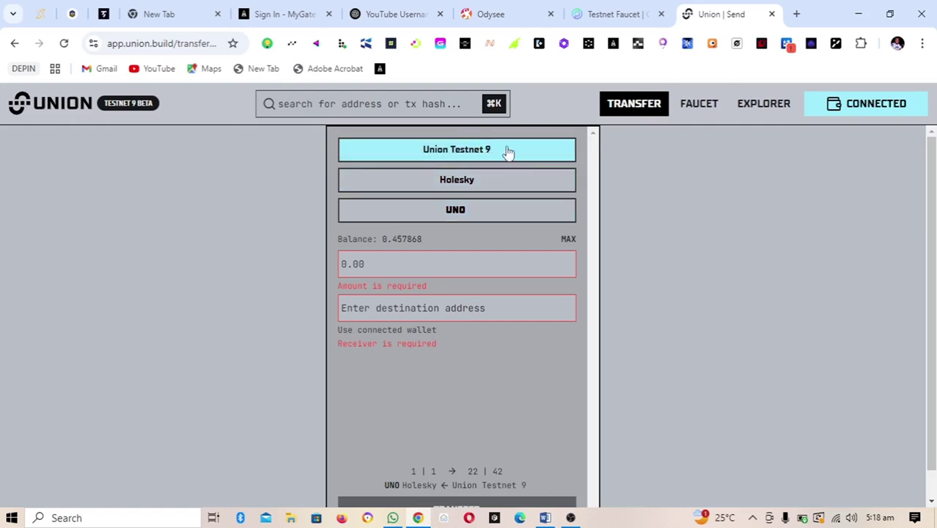
Step: Fill the transfer form with destination Sepolia, amount 0.001 UNO, and the connected wallet address
{"action": "left_click", "coordinate": [464, 183]}
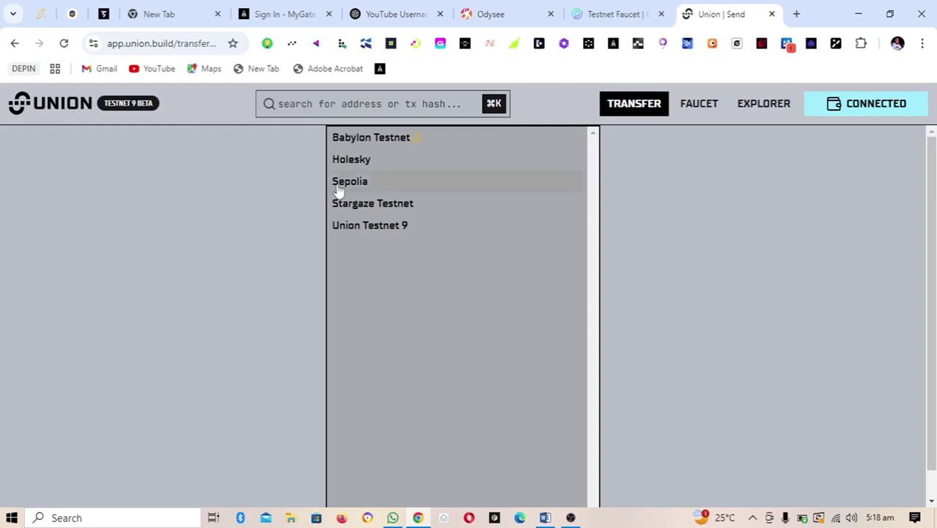
{"action": "left_click", "coordinate": [345, 184]}
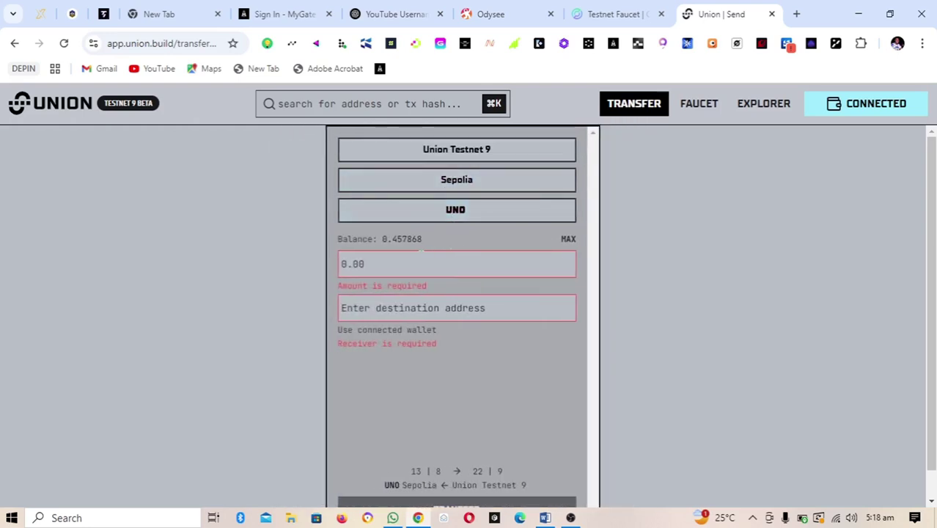
{"action": "left_click", "coordinate": [342, 264]}
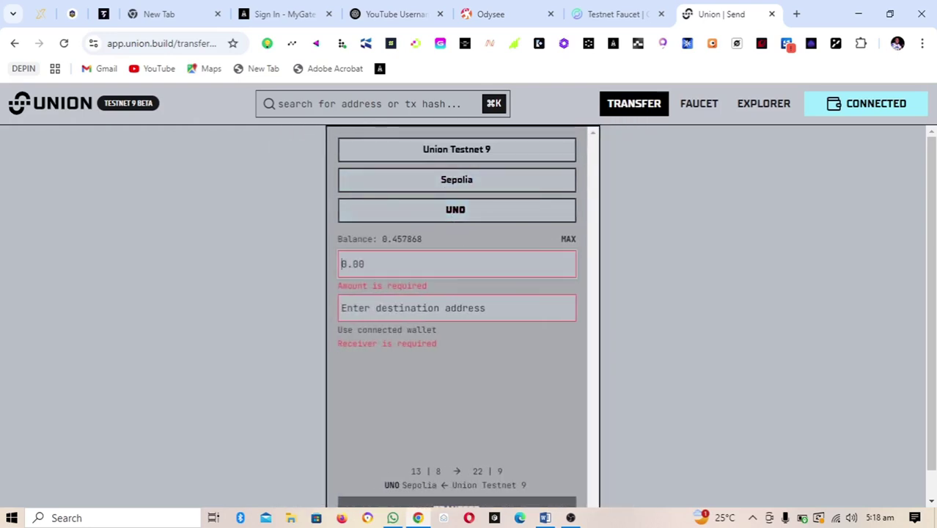
{"action": "type", "text": "0"}
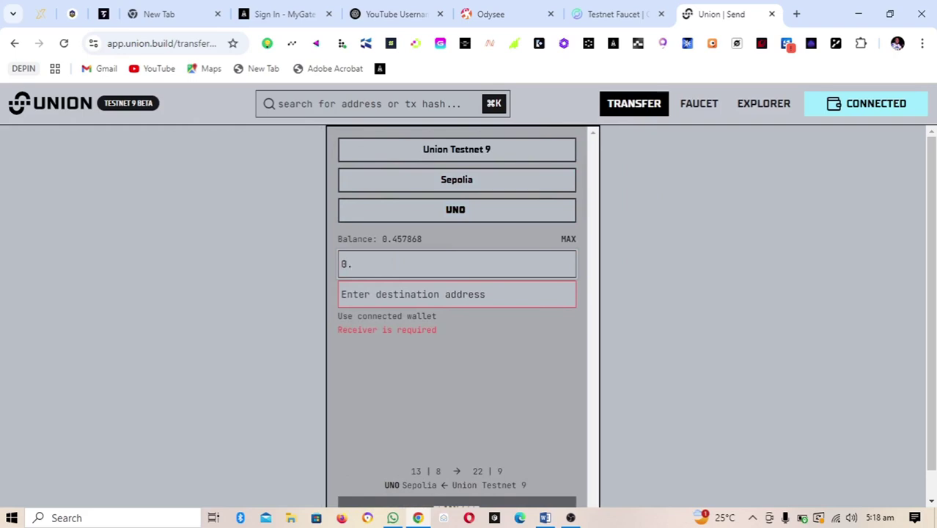
{"action": "type", "text": ".001"}
{"action": "left_click", "coordinate": [370, 323]}
{"action": "left_click", "coordinate": [370, 322]}
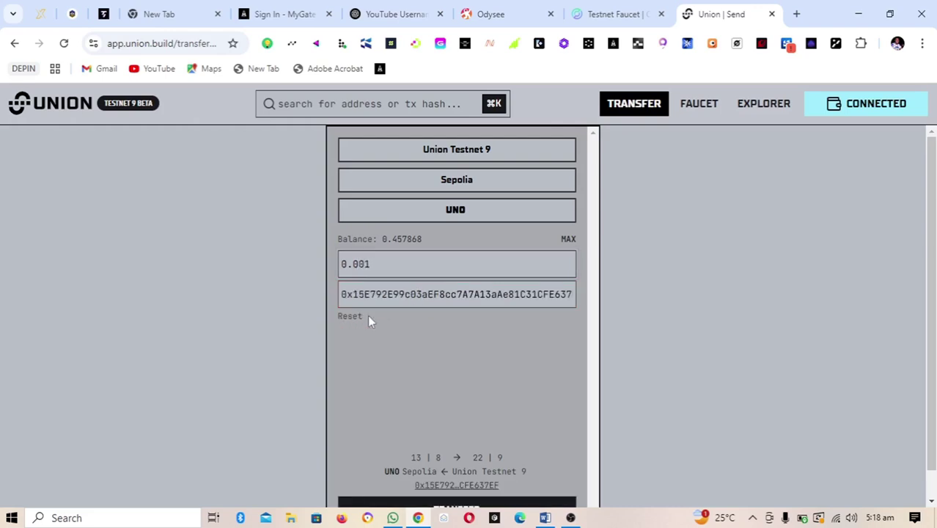
Step: Review and confirm the 0.001 UNO transfer to Sepolia
{"action": "scroll", "coordinate": [424, 478], "scroll_direction": "down", "scroll_amount": 1}
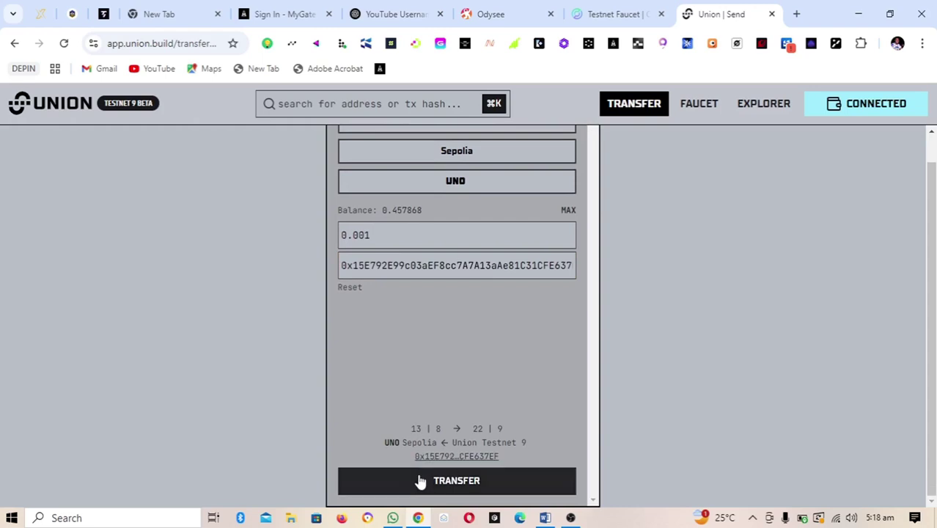
{"action": "left_click", "coordinate": [420, 482]}
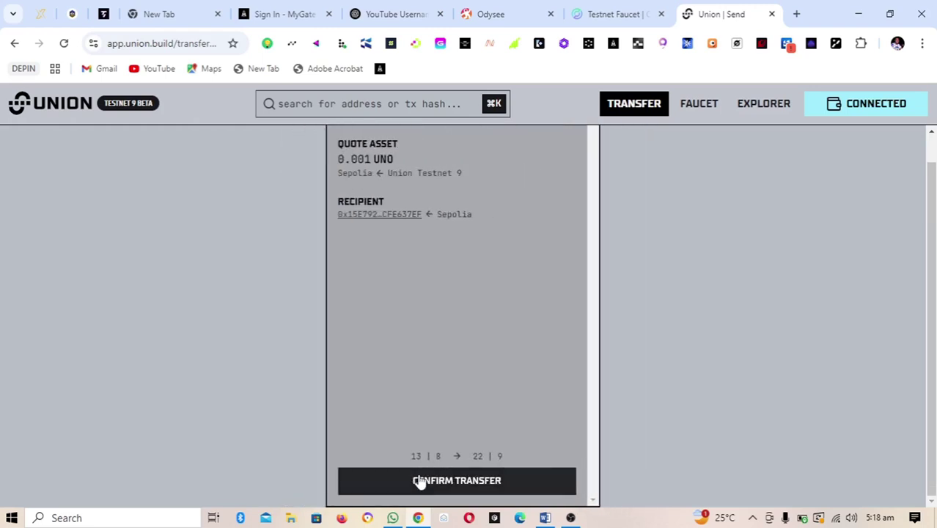
{"action": "left_click", "coordinate": [474, 484]}
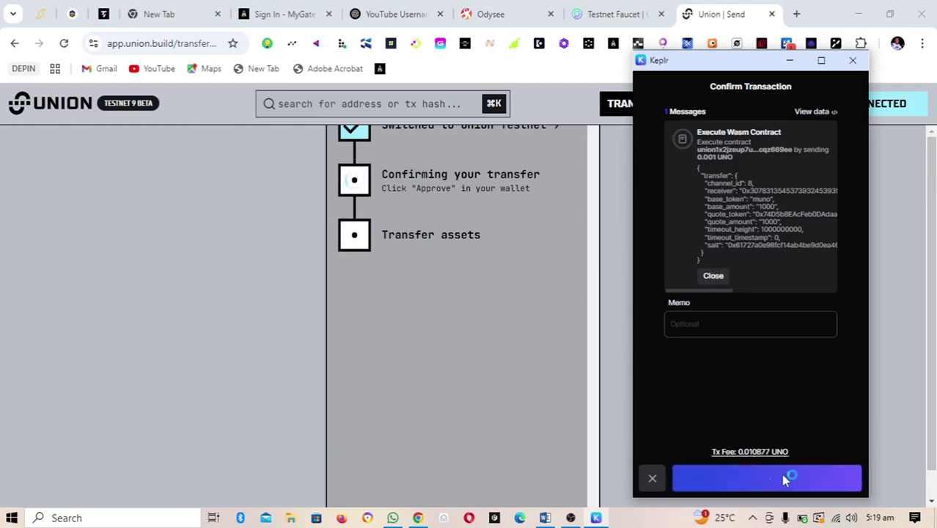
Step: Approve the 0.001 UNO transaction in the Keplr Confirm Transaction popup
{"action": "left_click", "coordinate": [782, 476]}
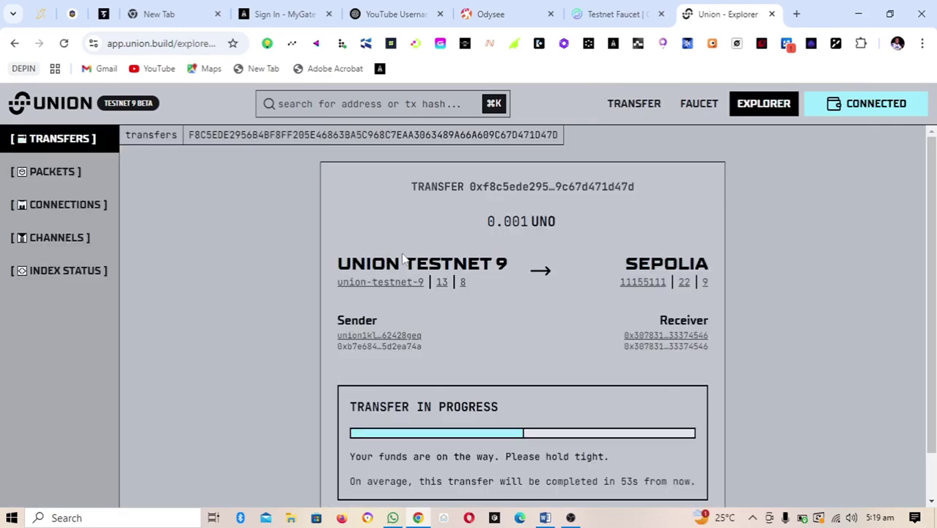
{"action": "scroll", "coordinate": [400, 406], "scroll_direction": "down", "scroll_amount": 1}
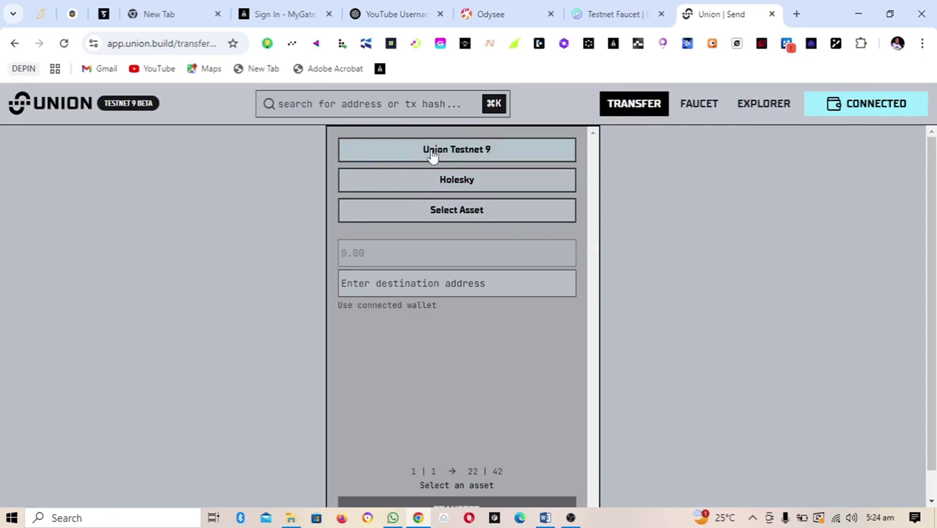
Step: Set the source chain to Sepolia and the destination to Union Testnet 9
{"action": "left_click", "coordinate": [633, 107]}
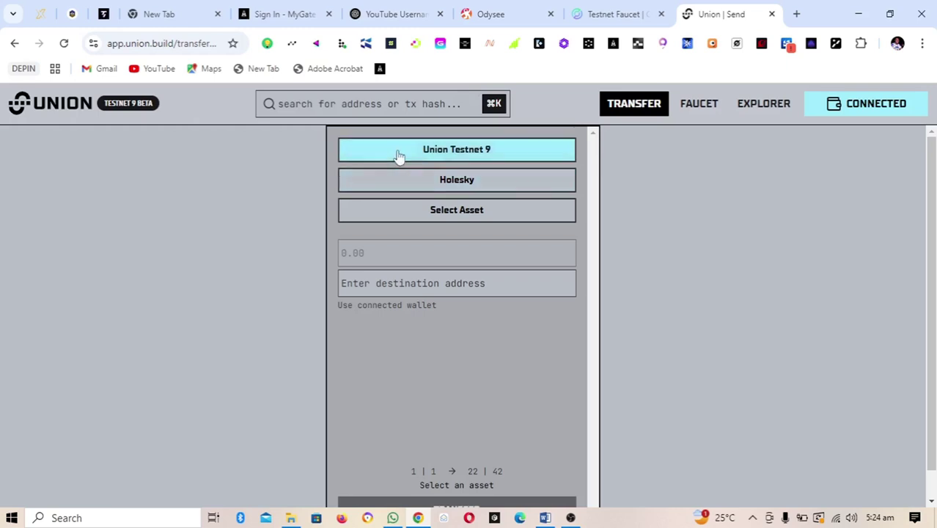
{"action": "left_click", "coordinate": [454, 152]}
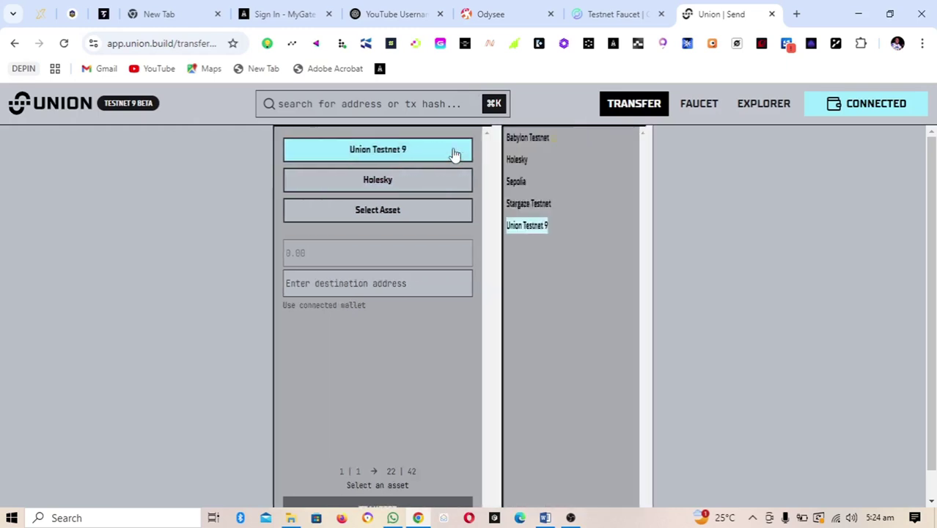
{"action": "left_click", "coordinate": [350, 183]}
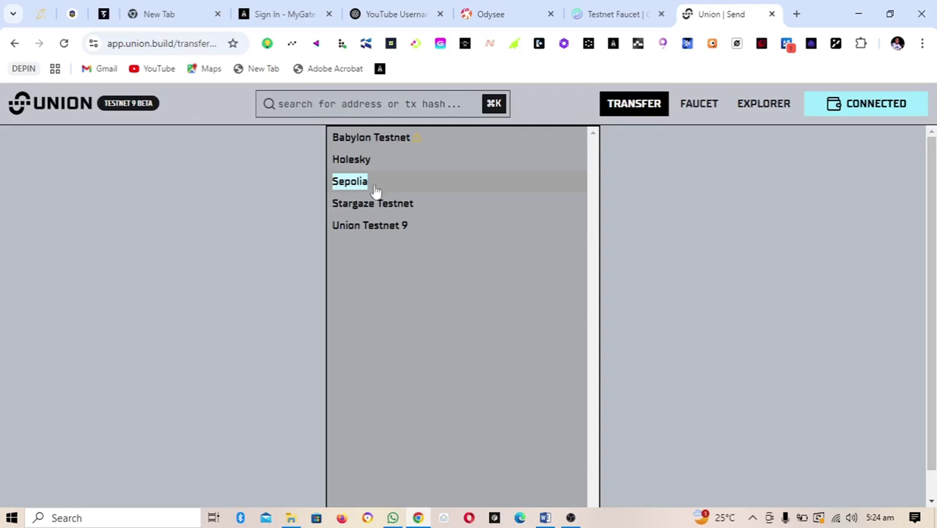
{"action": "left_click", "coordinate": [382, 190]}
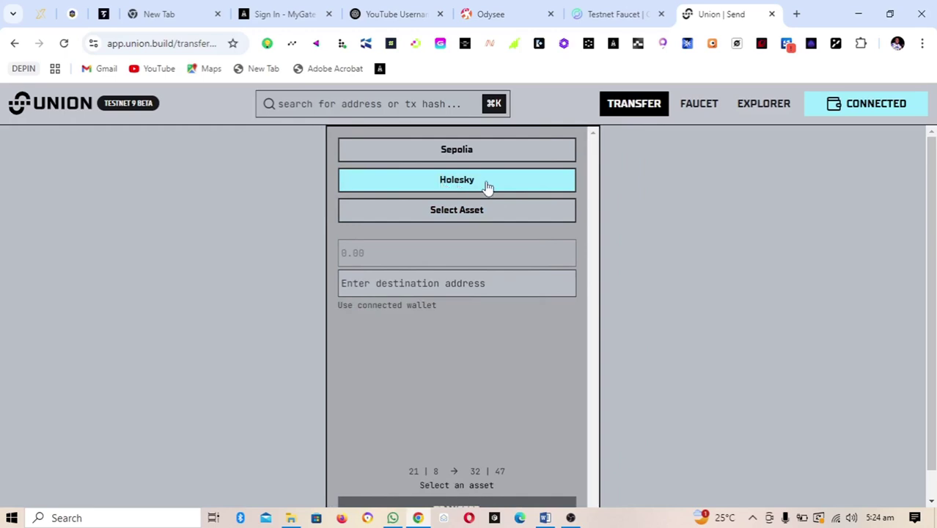
{"action": "left_click", "coordinate": [487, 187]}
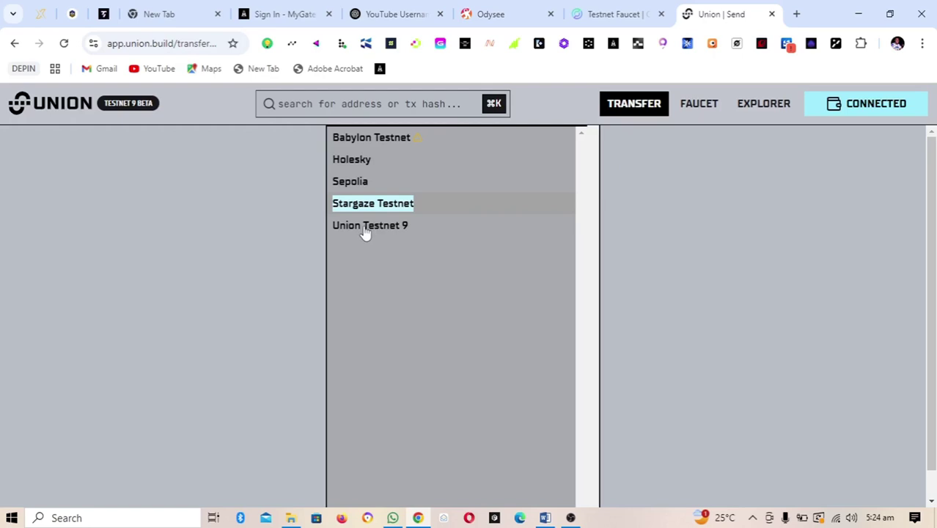
{"action": "left_click", "coordinate": [356, 227]}
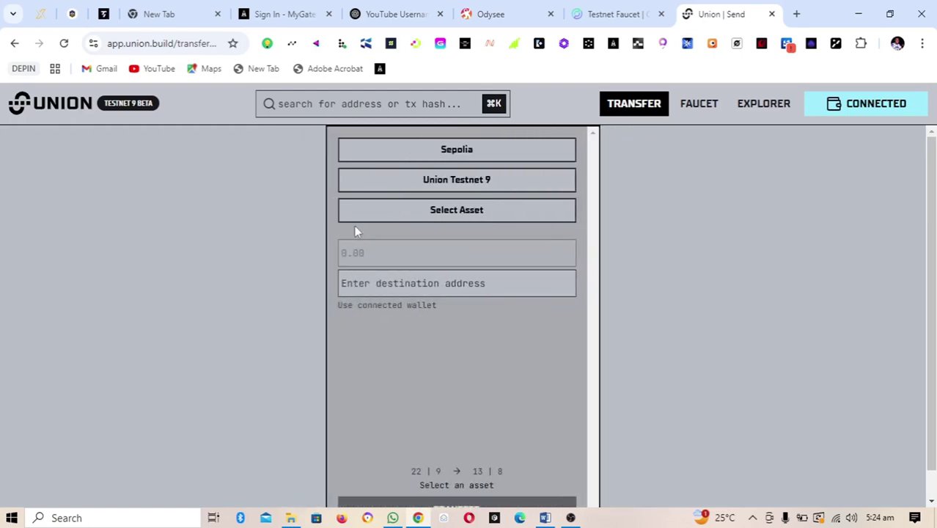
Step: Choose USDC, enter an amount of 5, and send to the connected wallet
{"action": "left_click", "coordinate": [469, 215]}
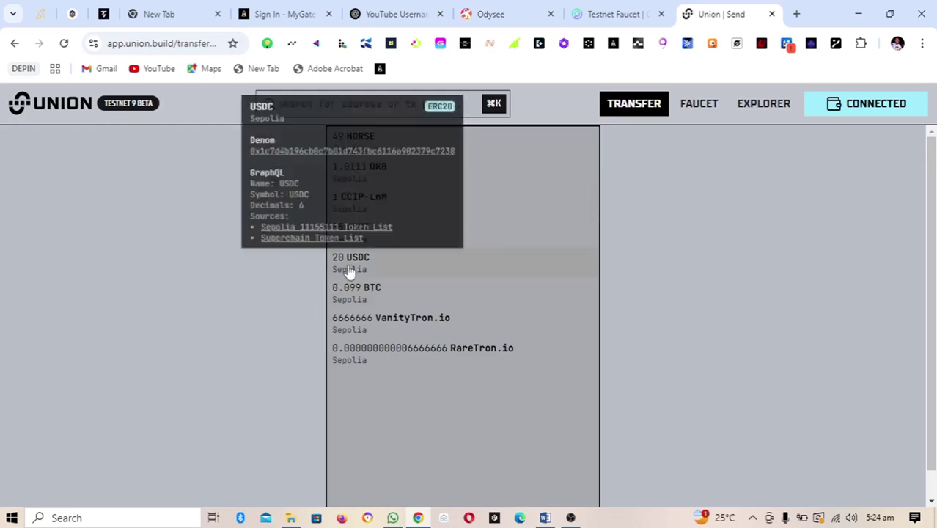
{"action": "left_click", "coordinate": [349, 270]}
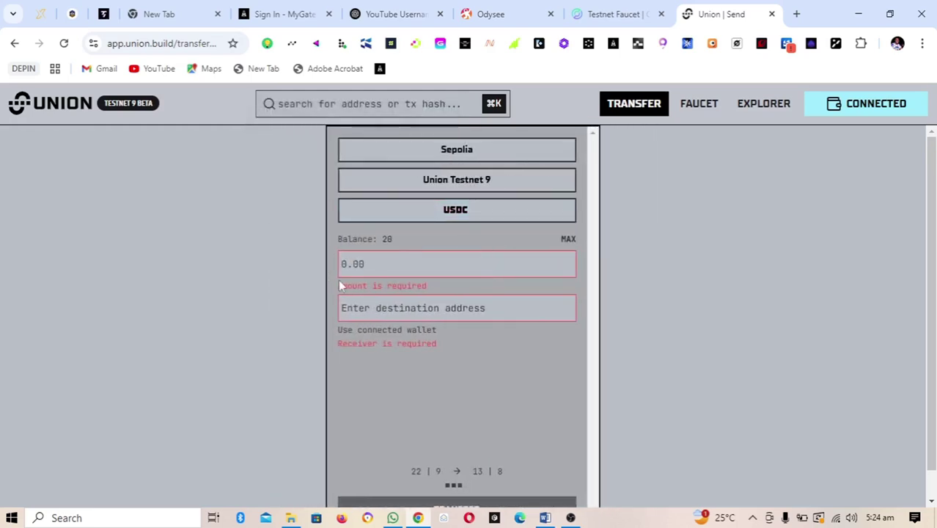
{"action": "left_click", "coordinate": [342, 264]}
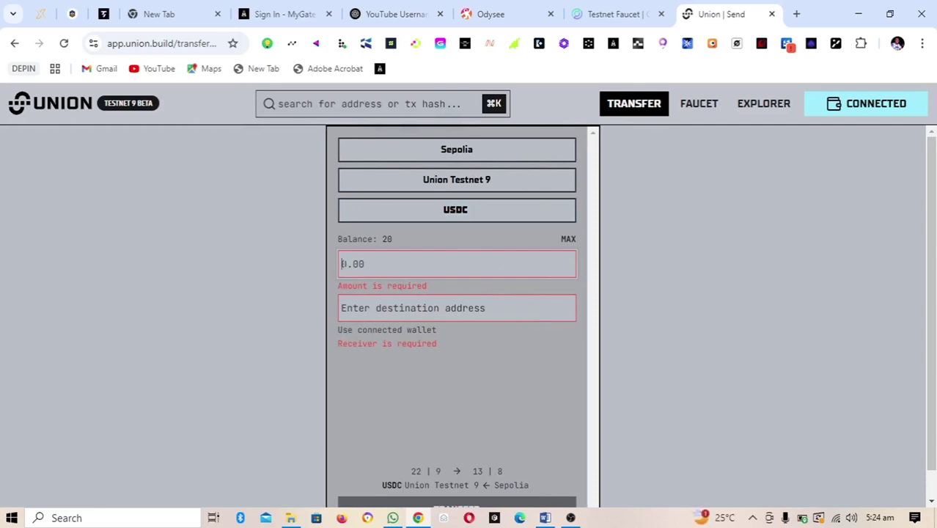
{"action": "type", "text": "5"}
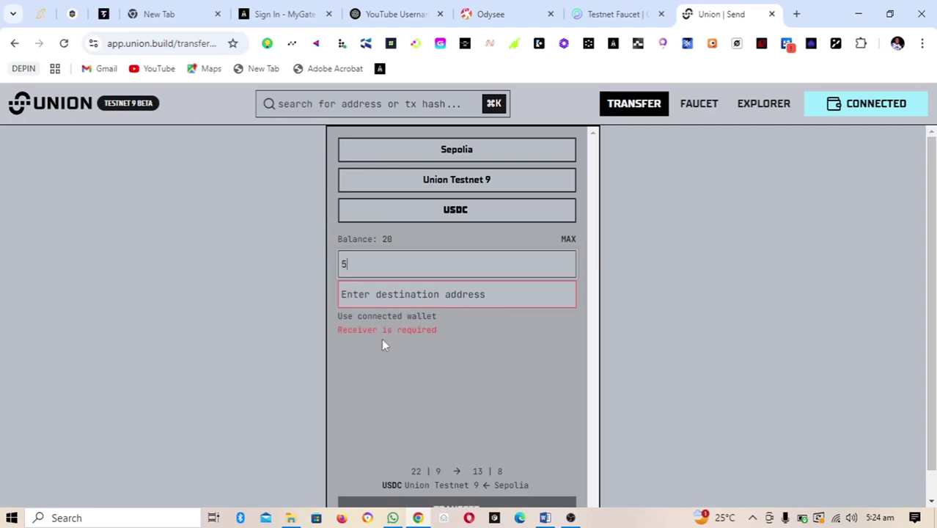
{"action": "left_click", "coordinate": [370, 318]}
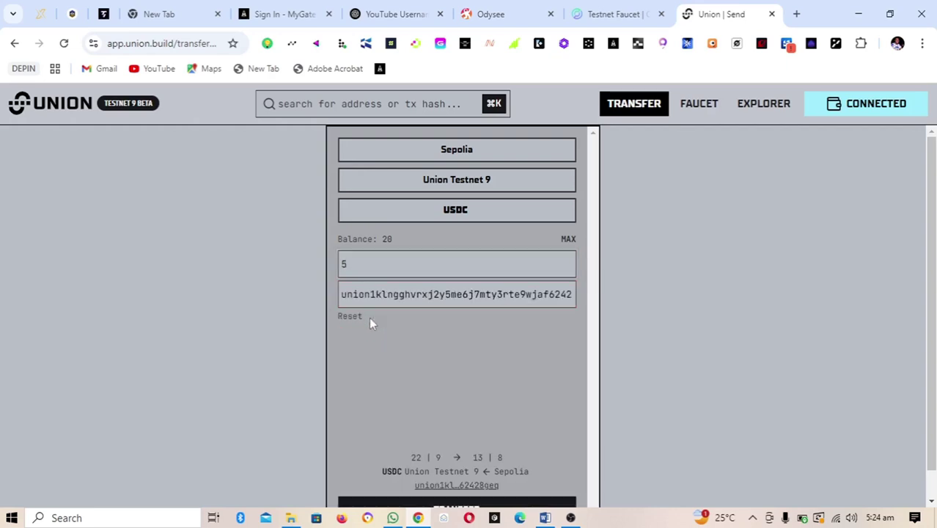
Step: Review and confirm the 5 USDC transfer to Union Testnet 9
{"action": "scroll", "coordinate": [455, 330], "scroll_direction": "down", "scroll_amount": 1}
{"action": "left_click", "coordinate": [483, 490]}
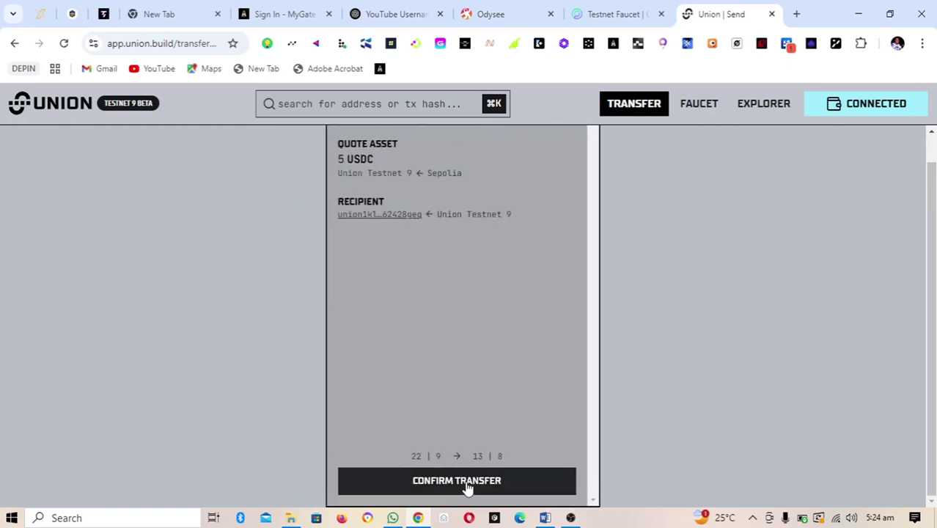
{"action": "left_click", "coordinate": [467, 484]}
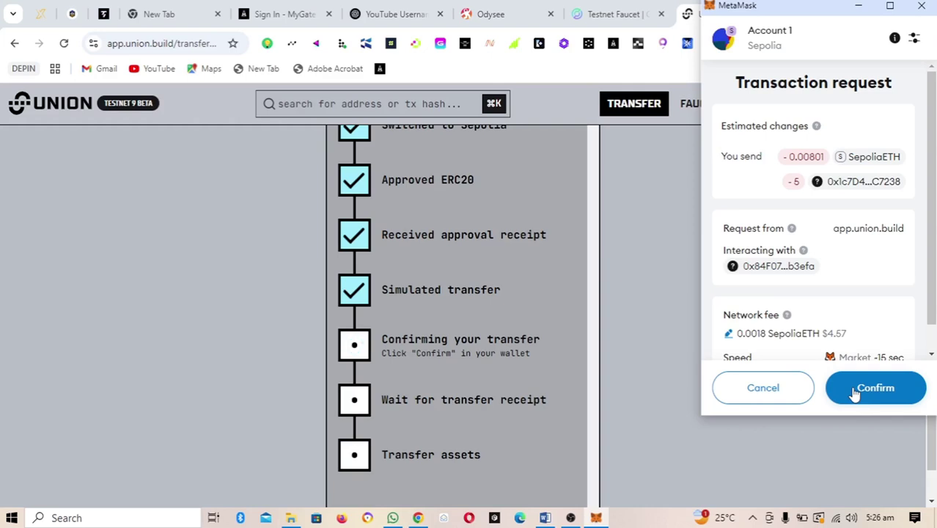
Step: Confirm the USDC transfer request in MetaMask and return to Union's TRANSFER page
{"action": "left_click", "coordinate": [854, 390]}
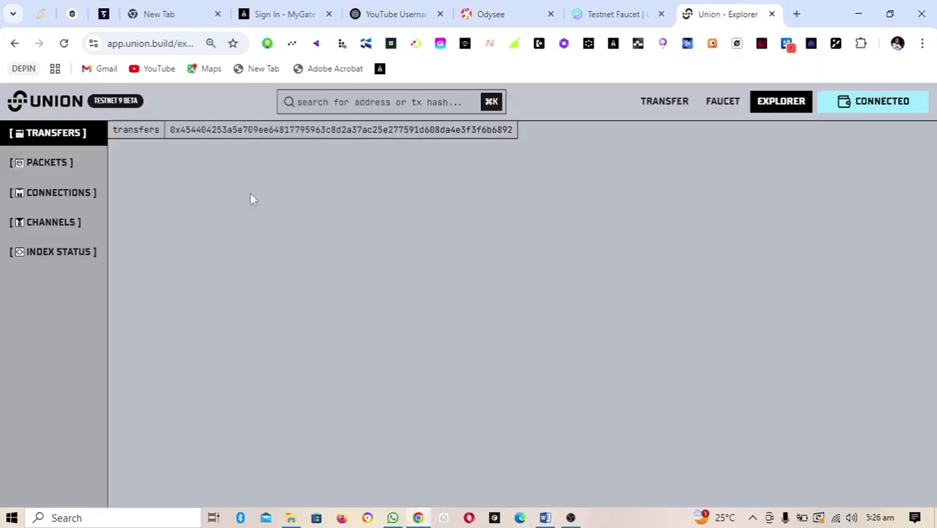
{"action": "left_click", "coordinate": [676, 107]}
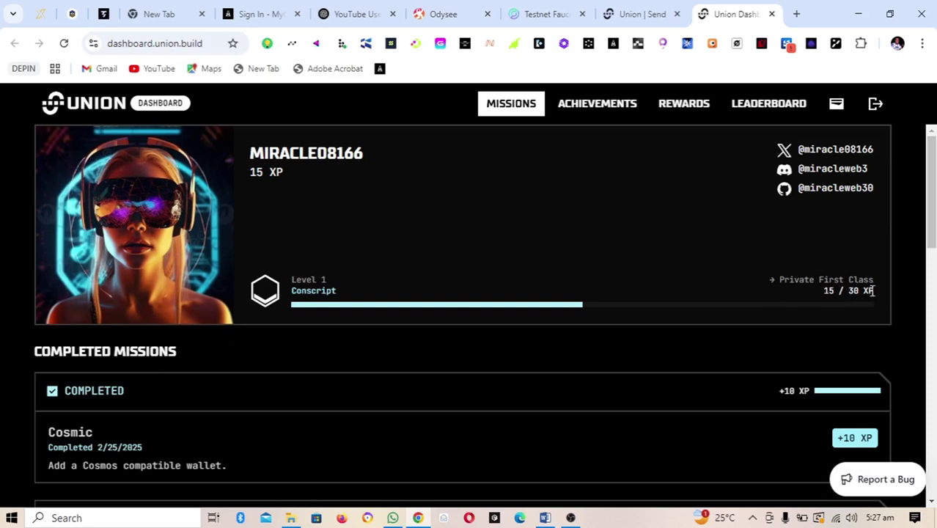
Step: Scroll through the Missions list on the Union Dashboard
{"action": "scroll", "coordinate": [480, 306], "scroll_direction": "down", "scroll_amount": 5}
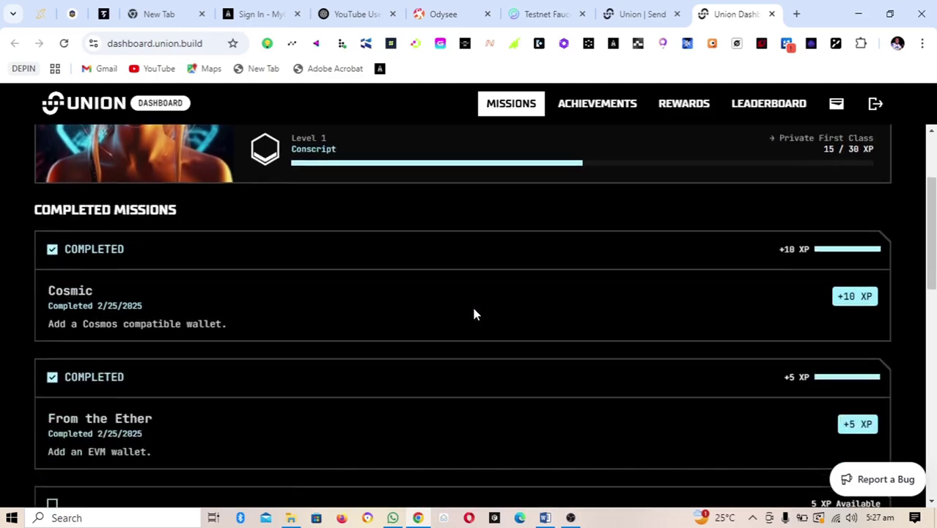
{"action": "scroll", "coordinate": [497, 282], "scroll_direction": "down", "scroll_amount": 10}
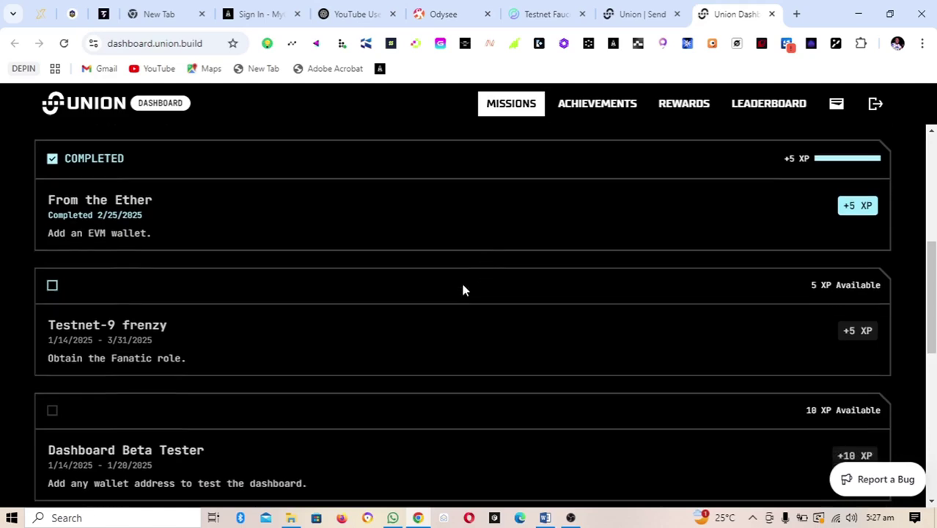
{"action": "scroll", "coordinate": [251, 311], "scroll_direction": "up", "scroll_amount": 15}
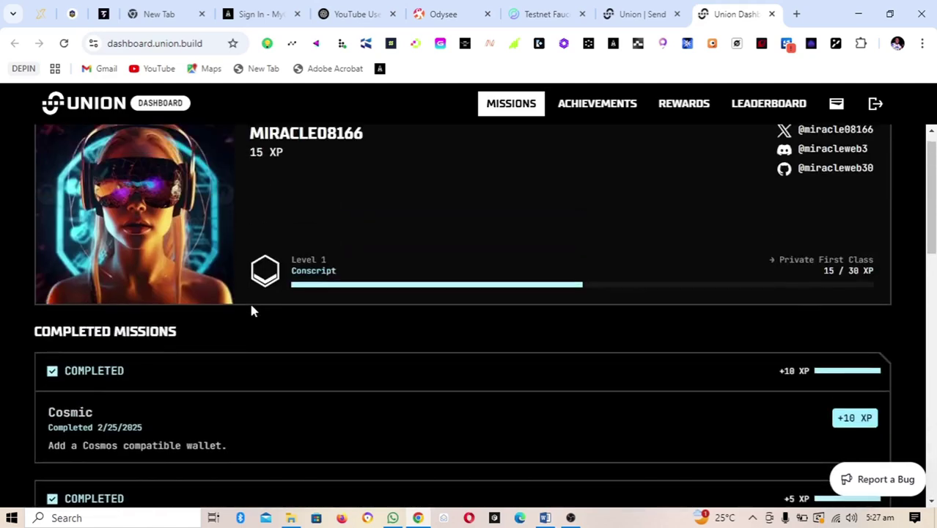
{"action": "scroll", "coordinate": [251, 310], "scroll_direction": "up", "scroll_amount": 1}
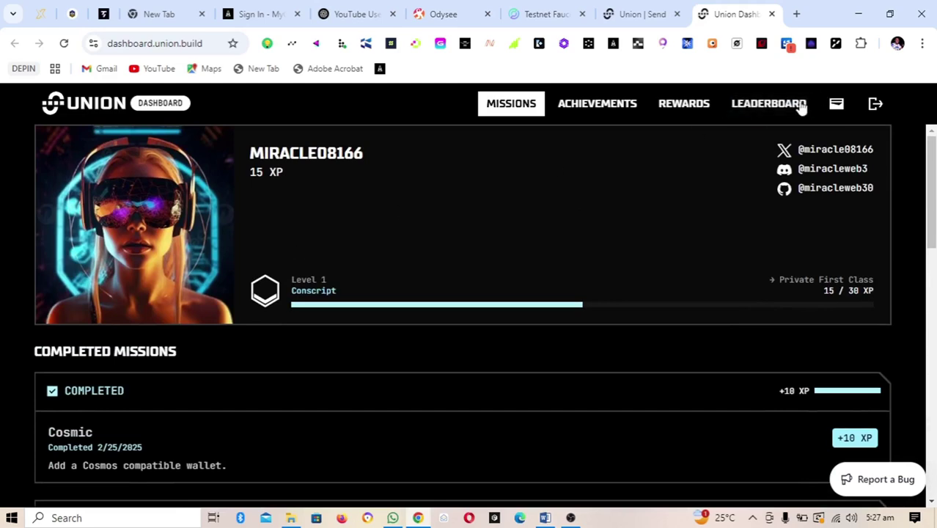
Step: Show the Leaderboard rankings, topped by a Level 6 player at 495 XP
{"action": "left_click", "coordinate": [738, 106]}
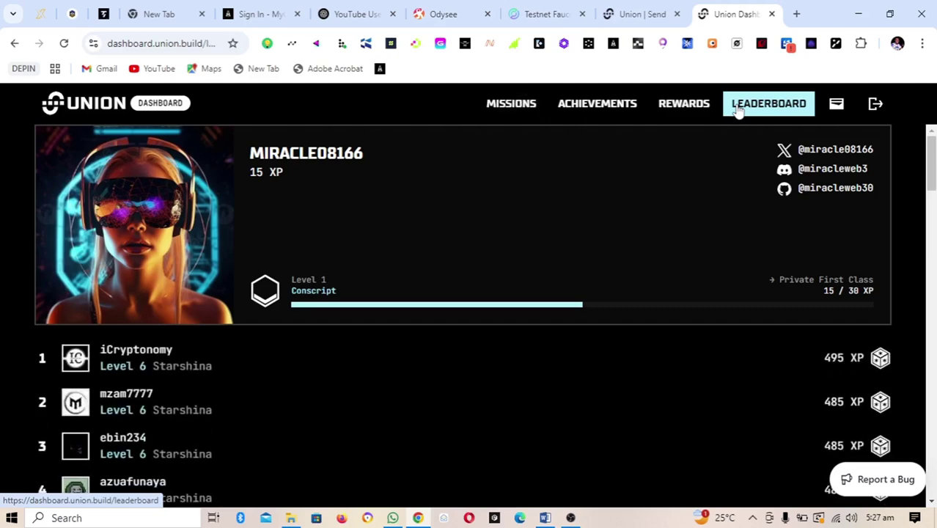
{"action": "scroll", "coordinate": [303, 297], "scroll_direction": "down", "scroll_amount": 4}
{"action": "scroll", "coordinate": [509, 299], "scroll_direction": "up", "scroll_amount": 4}
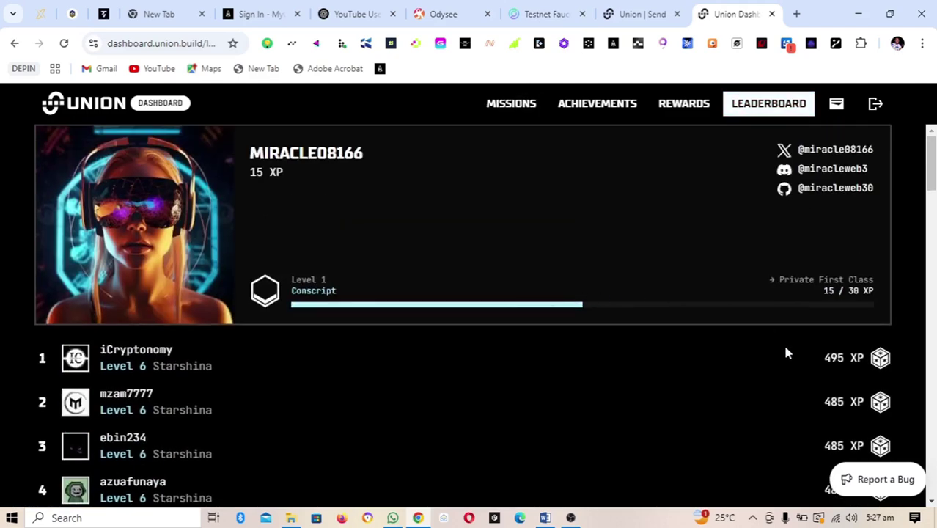
{"action": "scroll", "coordinate": [785, 353], "scroll_direction": "down", "scroll_amount": 1}
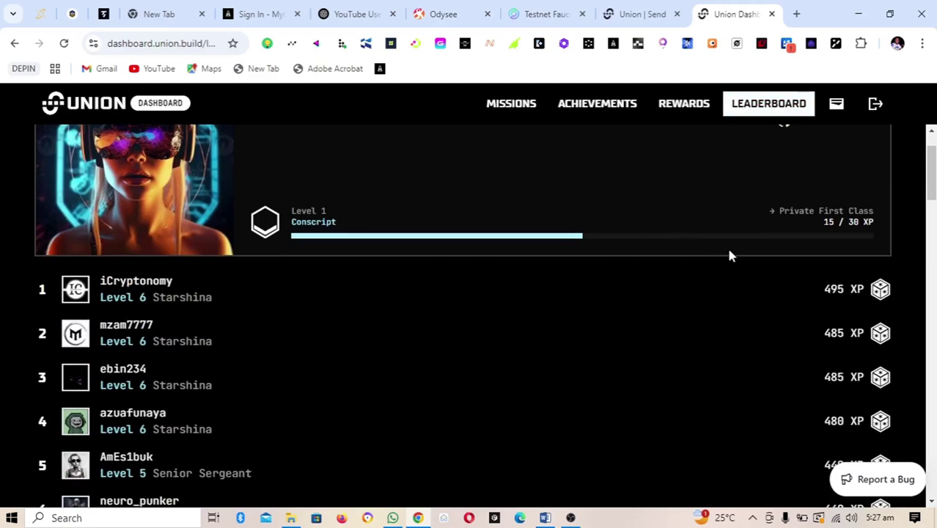
{"action": "scroll", "coordinate": [855, 286], "scroll_direction": "down", "scroll_amount": 5}
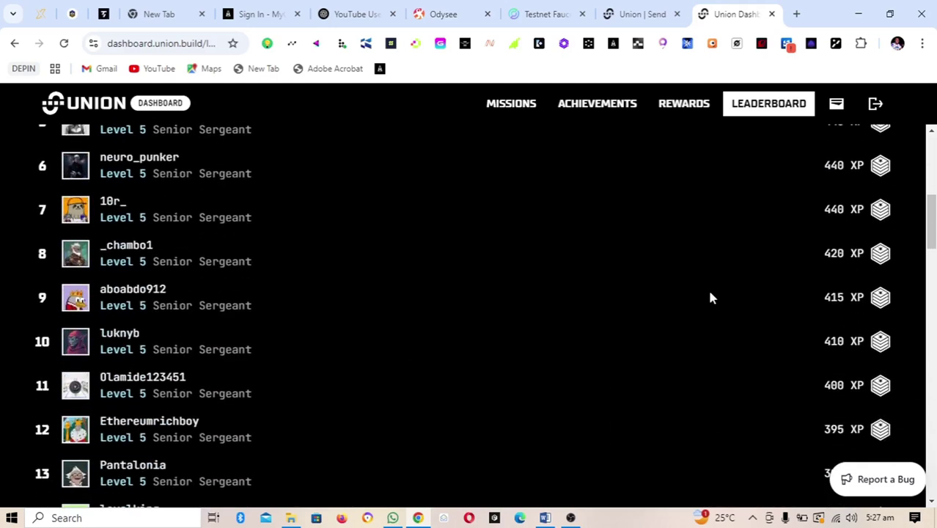
{"action": "scroll", "coordinate": [308, 279], "scroll_direction": "up", "scroll_amount": 5}
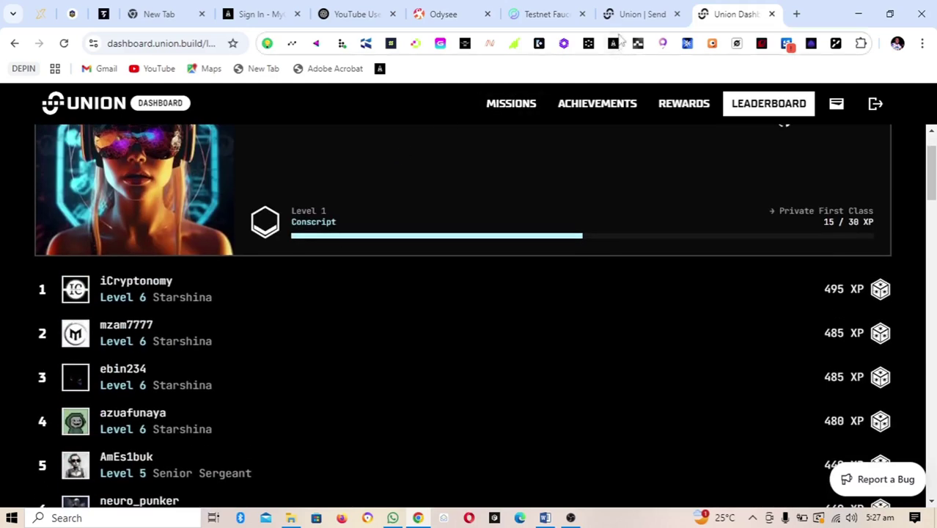
Step: Switch briefly to the Send tab, then return to the Union Dashboard tab
{"action": "left_click", "coordinate": [634, 14]}
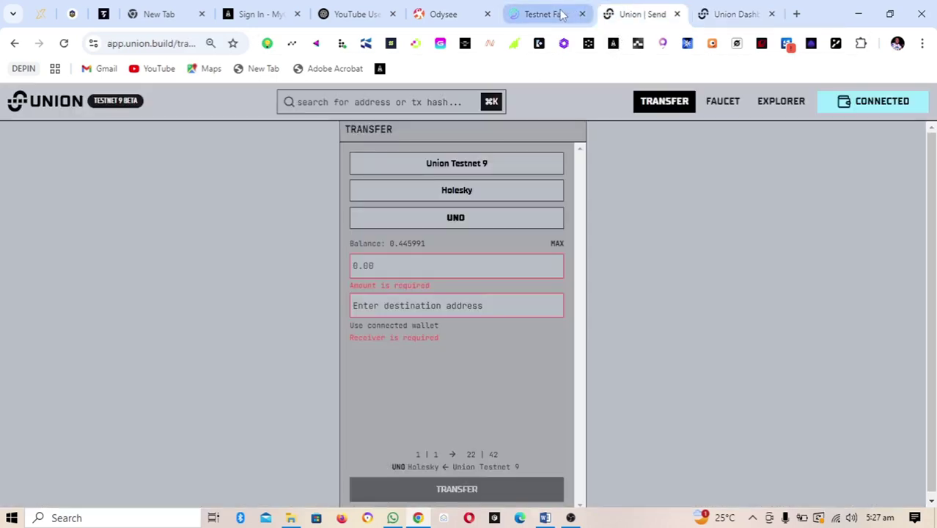
{"action": "left_click", "coordinate": [700, 11]}
{"action": "scroll", "coordinate": [476, 131], "scroll_direction": "up", "scroll_amount": 1}
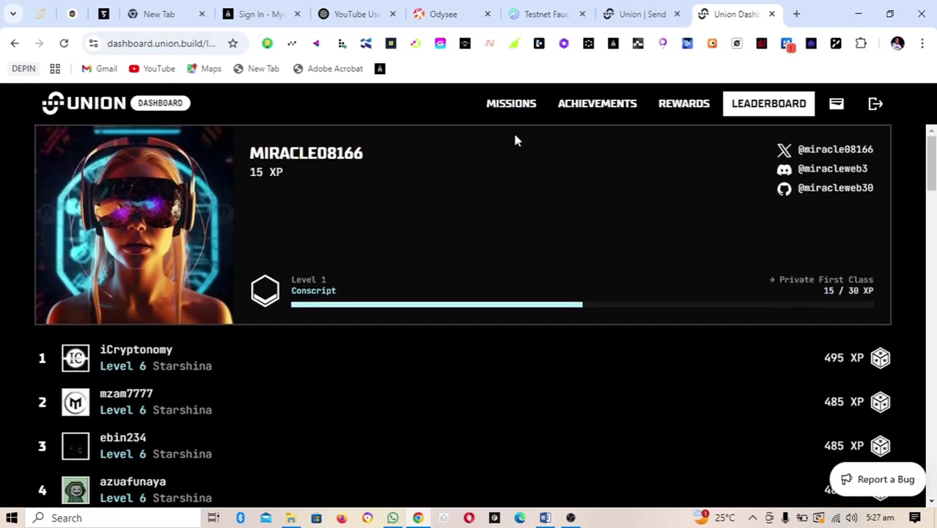
Step: Open the Missions tab and scroll through the mission list
{"action": "left_click", "coordinate": [515, 114]}
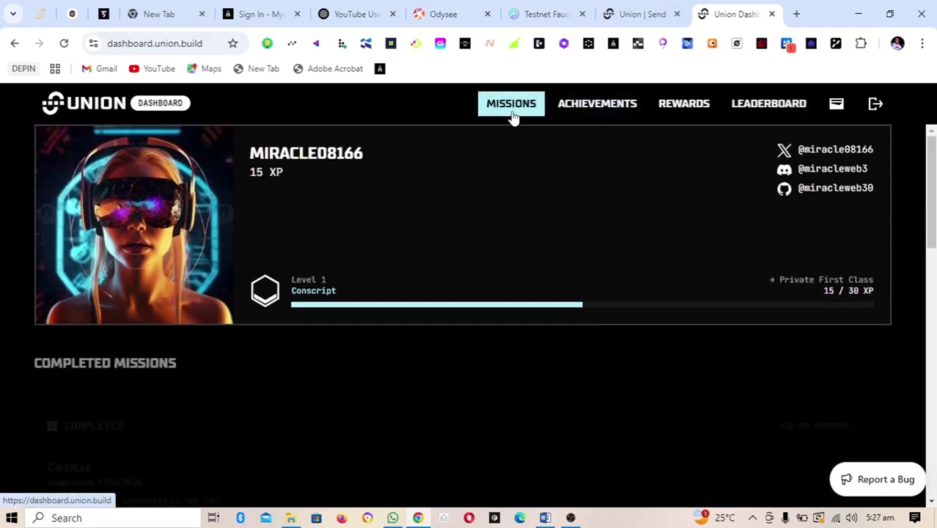
{"action": "scroll", "coordinate": [307, 233], "scroll_direction": "down", "scroll_amount": 1}
{"action": "scroll", "coordinate": [100, 349], "scroll_direction": "down", "scroll_amount": 10}
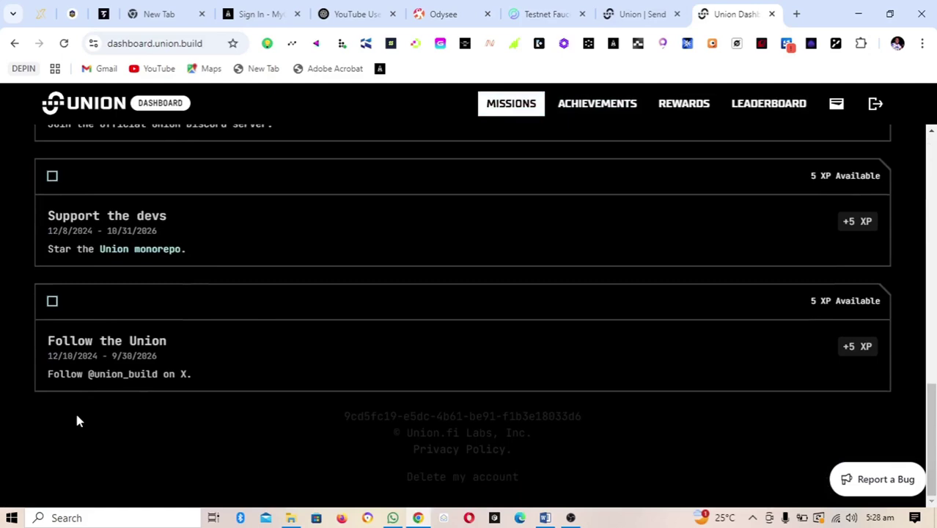
{"action": "scroll", "coordinate": [78, 418], "scroll_direction": "up", "scroll_amount": 6}
{"action": "scroll", "coordinate": [230, 274], "scroll_direction": "up", "scroll_amount": 2}
Step: Open the Achievements tab and scroll through the achievements
{"action": "left_click", "coordinate": [597, 103]}
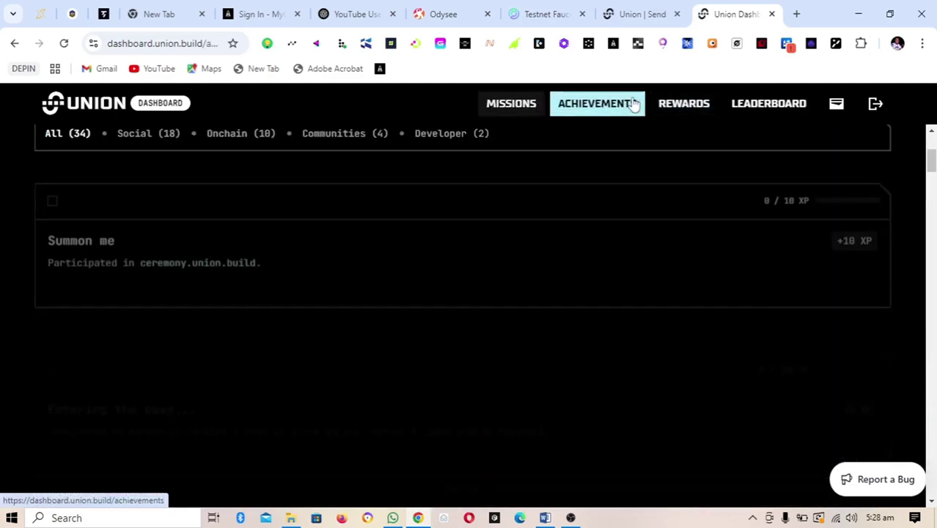
{"action": "scroll", "coordinate": [136, 226], "scroll_direction": "down", "scroll_amount": 12}
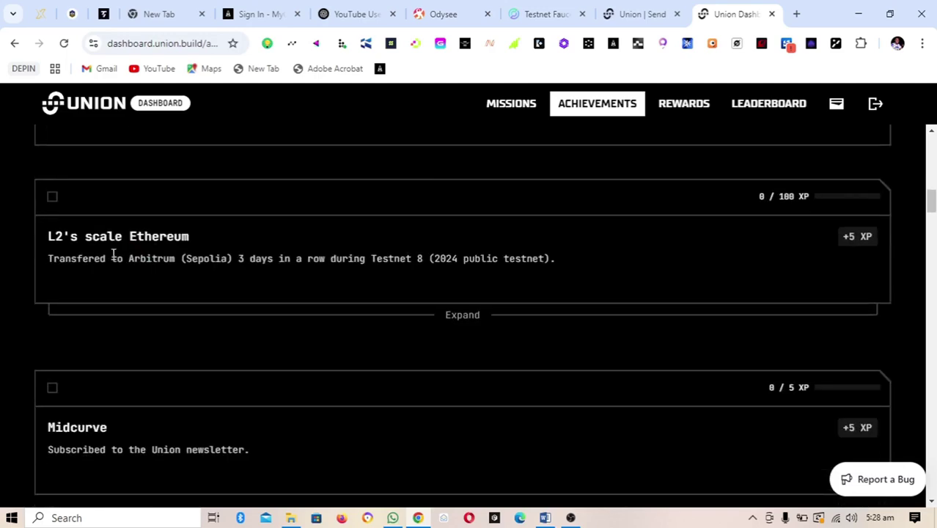
{"action": "scroll", "coordinate": [110, 264], "scroll_direction": "down", "scroll_amount": 2}
{"action": "scroll", "coordinate": [104, 264], "scroll_direction": "up", "scroll_amount": 3}
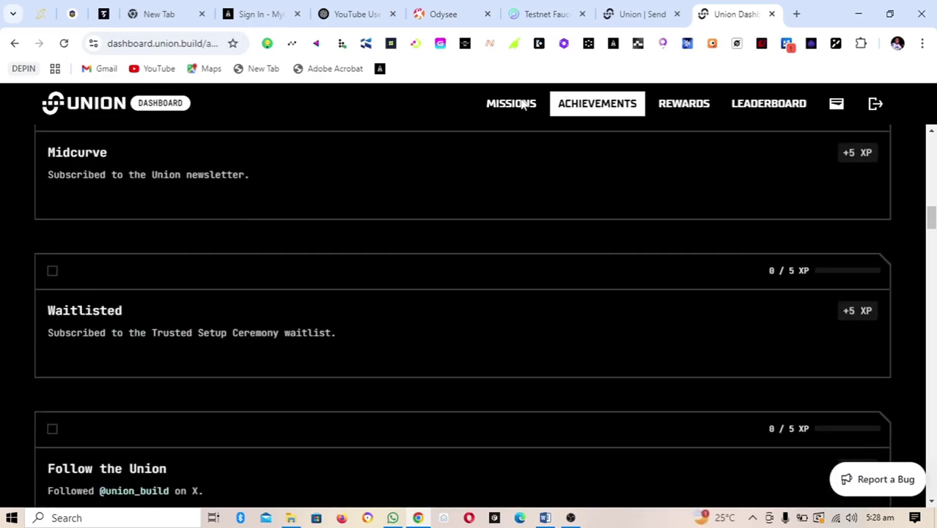
Step: View Rewards, the Leaderboard again, and the linked Cosmos and EVM wallet addresses
{"action": "left_click", "coordinate": [702, 103]}
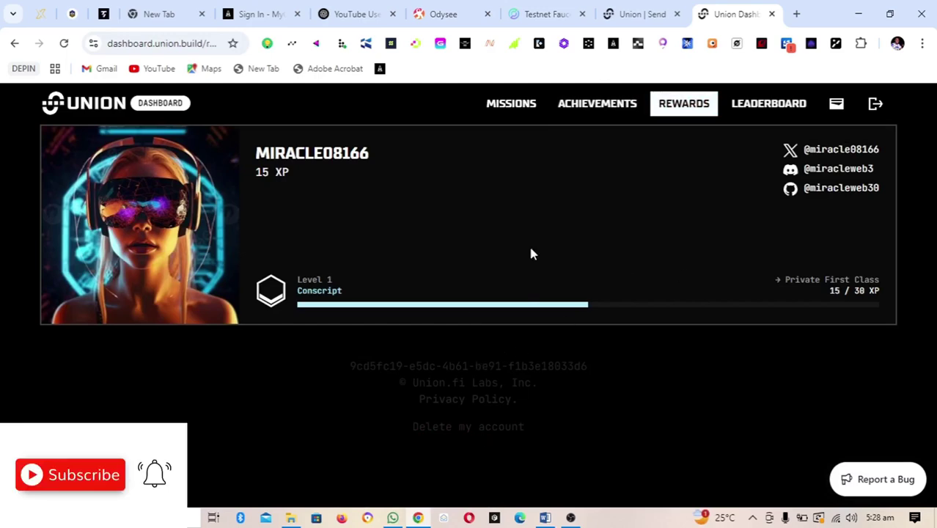
{"action": "left_click", "coordinate": [767, 105]}
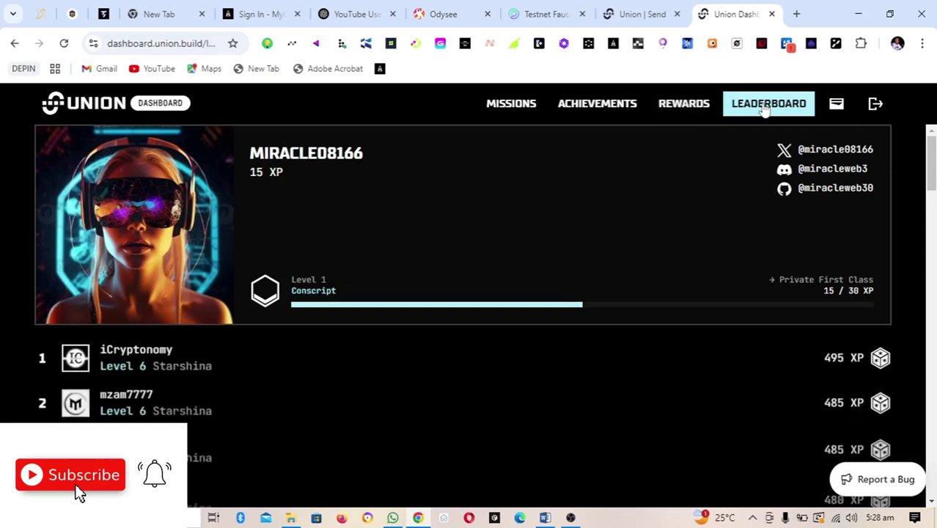
{"action": "left_click", "coordinate": [836, 110]}
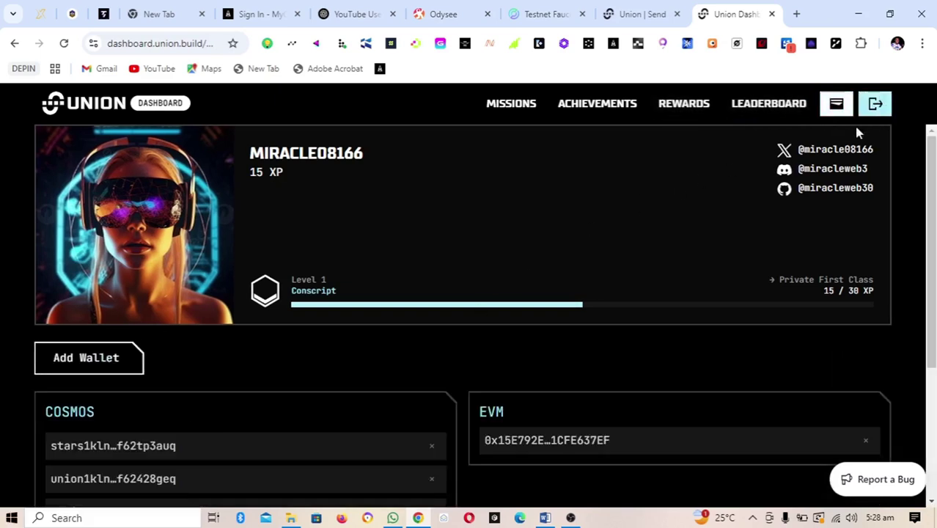